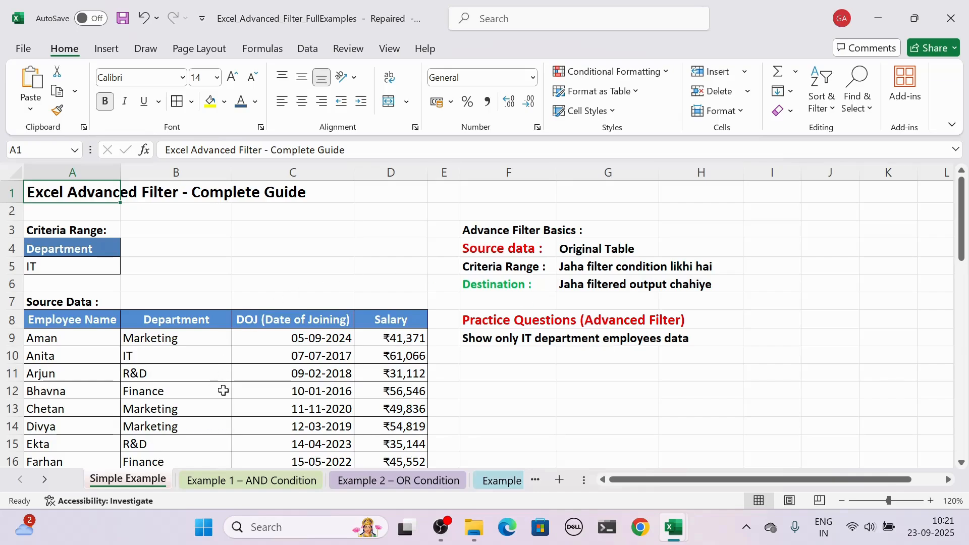
Step: Start an Advanced Filter on the source data table, using the Department criteria in A4:A5 as the criteria range
left_click(223, 390)
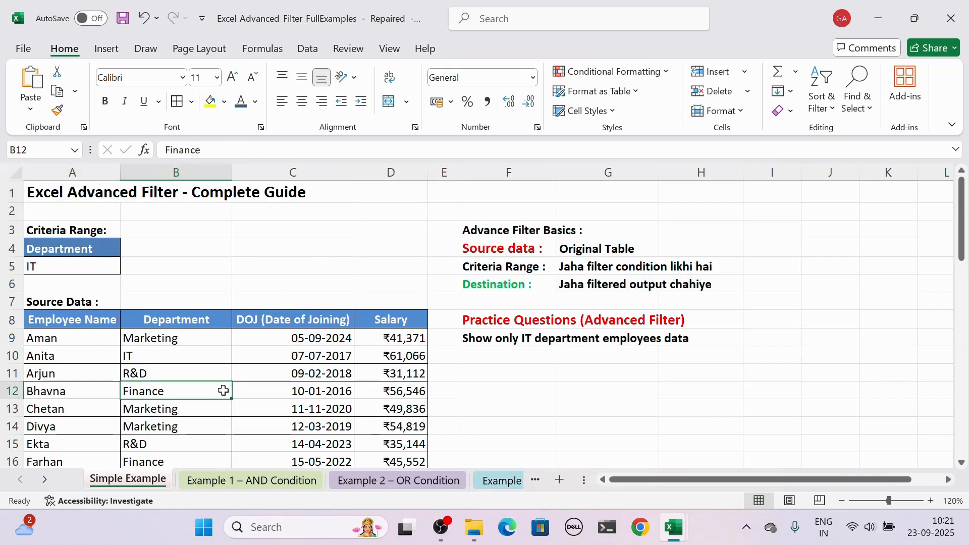
left_click(306, 51)
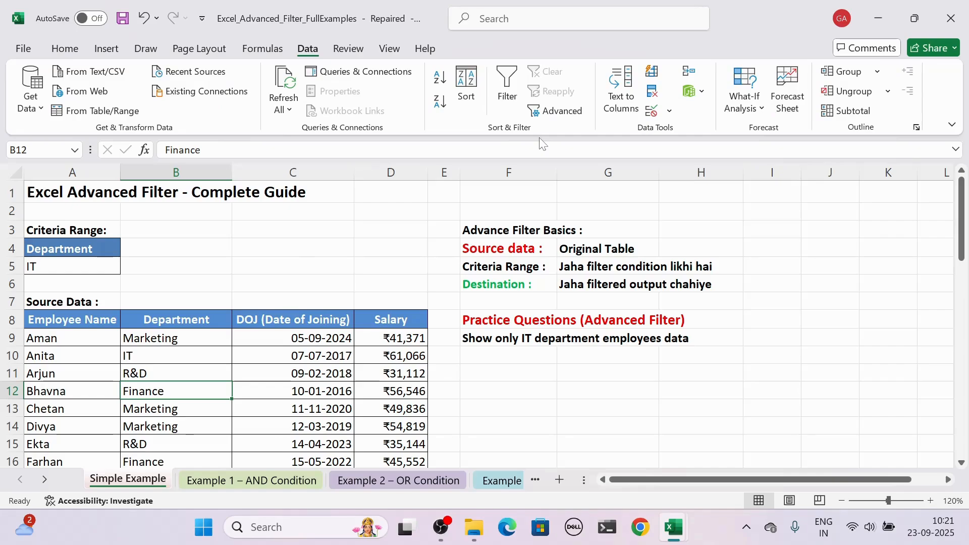
left_click(560, 111)
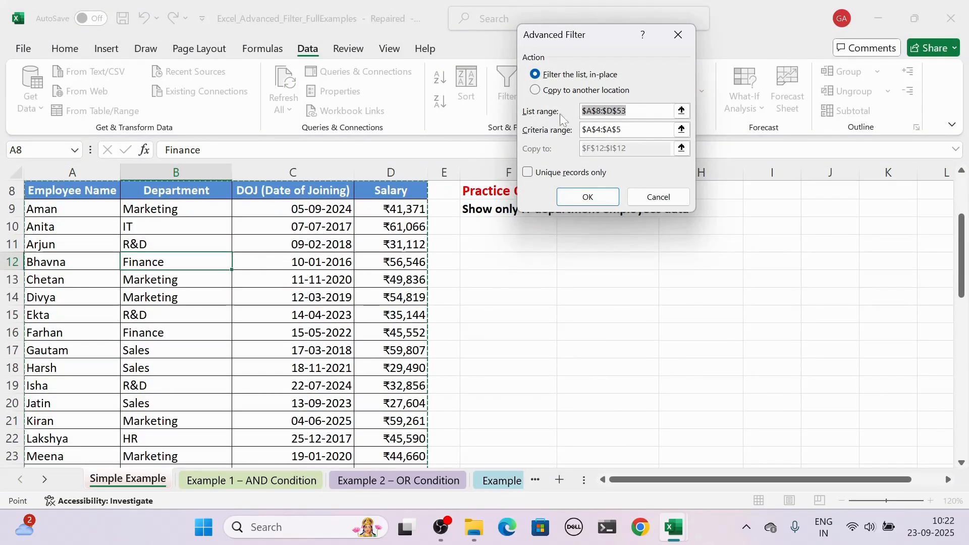
left_click(682, 130)
left_click_drag(68, 192, 110, 209)
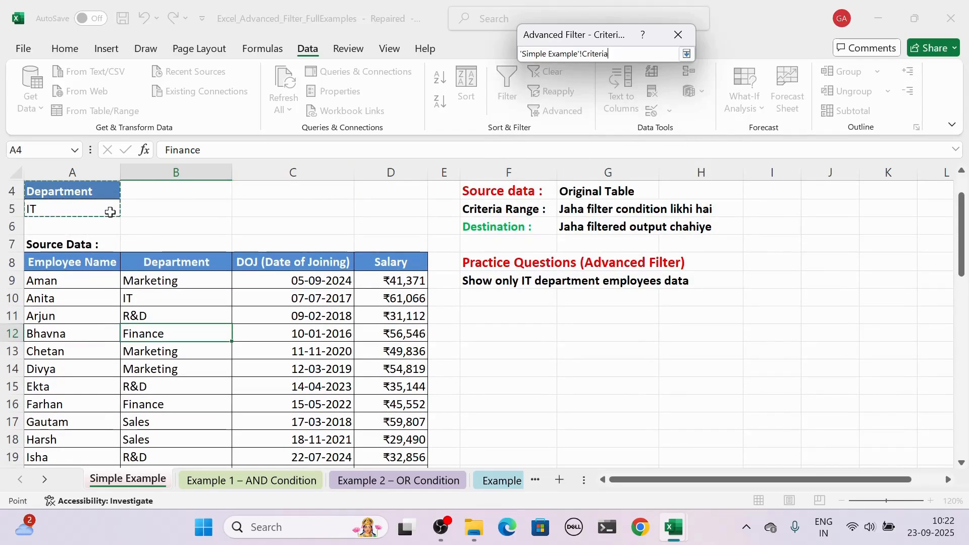
left_click(687, 53)
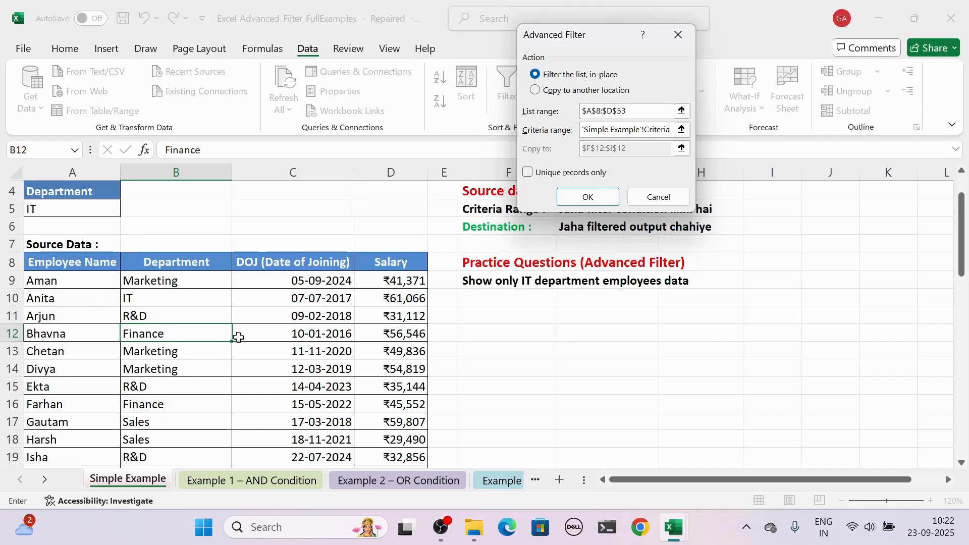
Step: Have the Advanced Filter copy its output to another location starting at cell F12, and run it
left_click(535, 90)
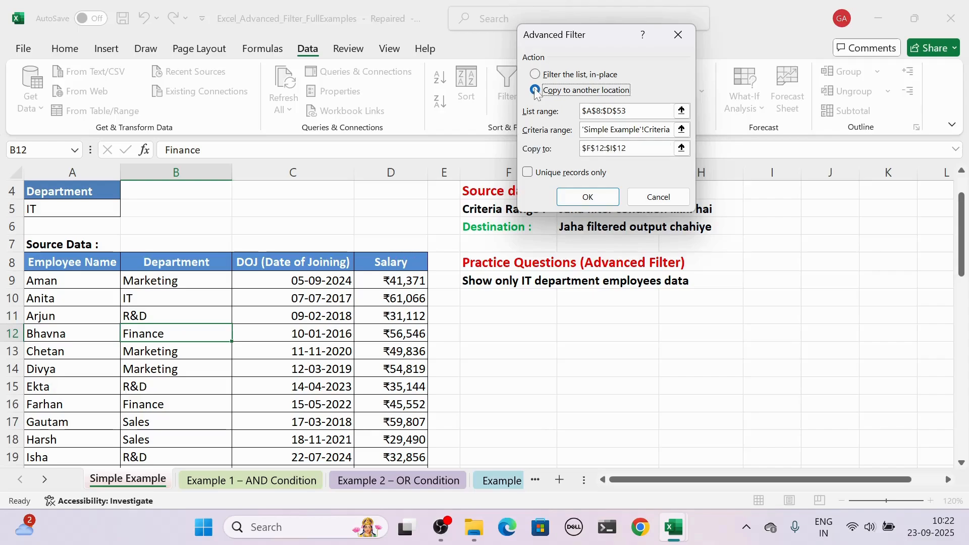
left_click(681, 149)
left_click(488, 331)
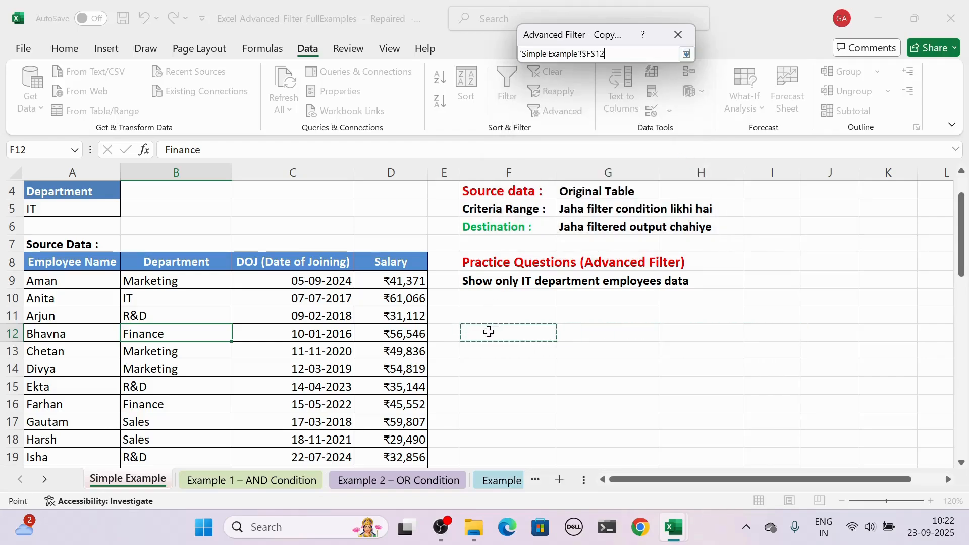
left_click(685, 53)
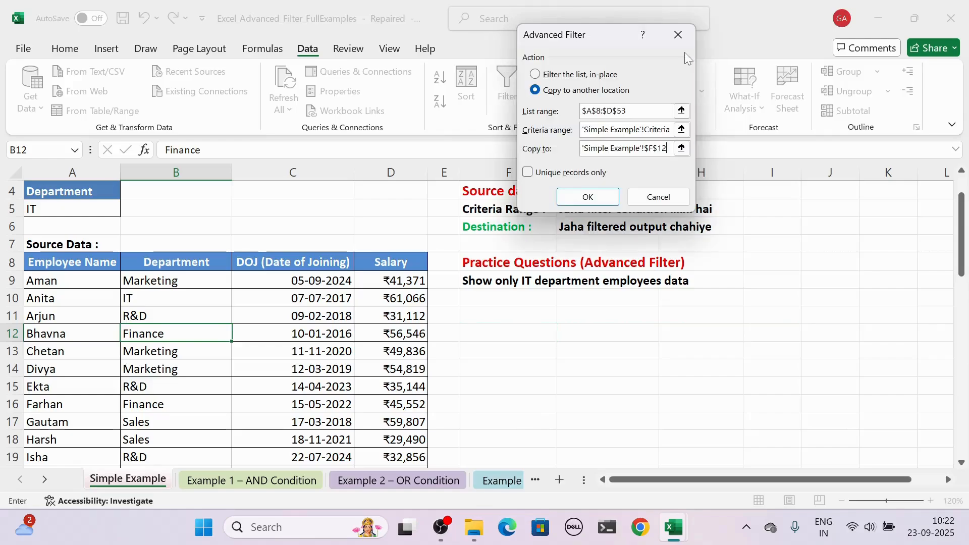
left_click(588, 198)
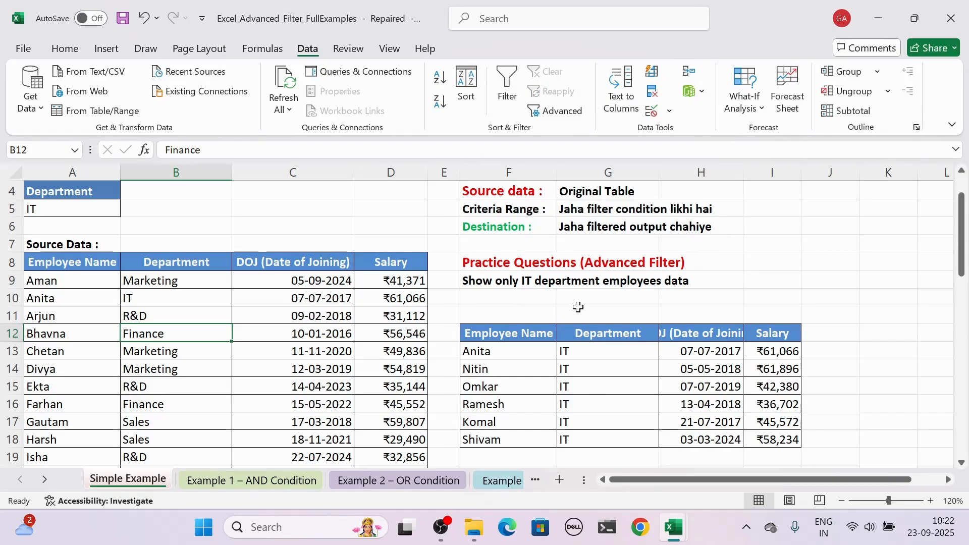
Step: On the Example 1 – AND Condition sheet, start an Advanced Filter on the employee table with A4:B5 as the criteria range
left_click(238, 478)
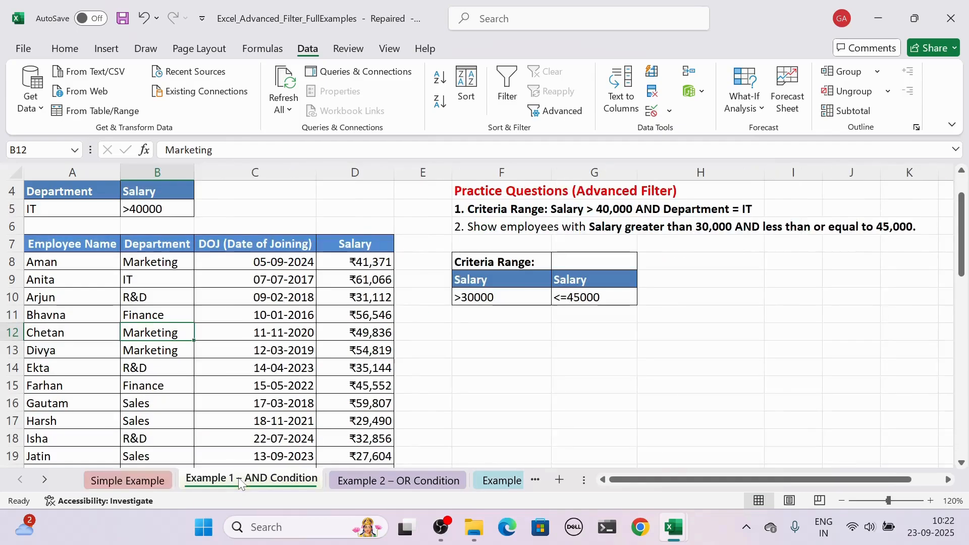
scroll(962, 192, "up", 1)
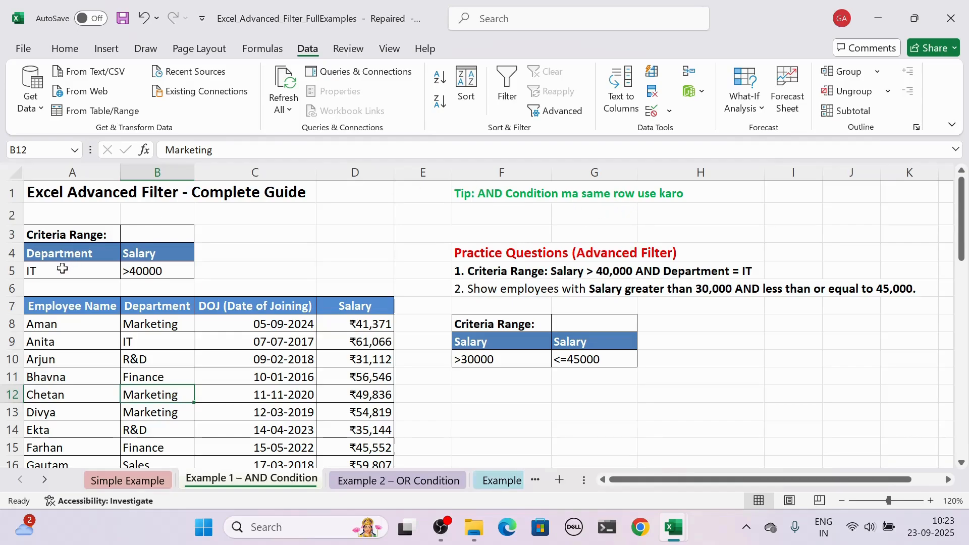
left_click(3, 270)
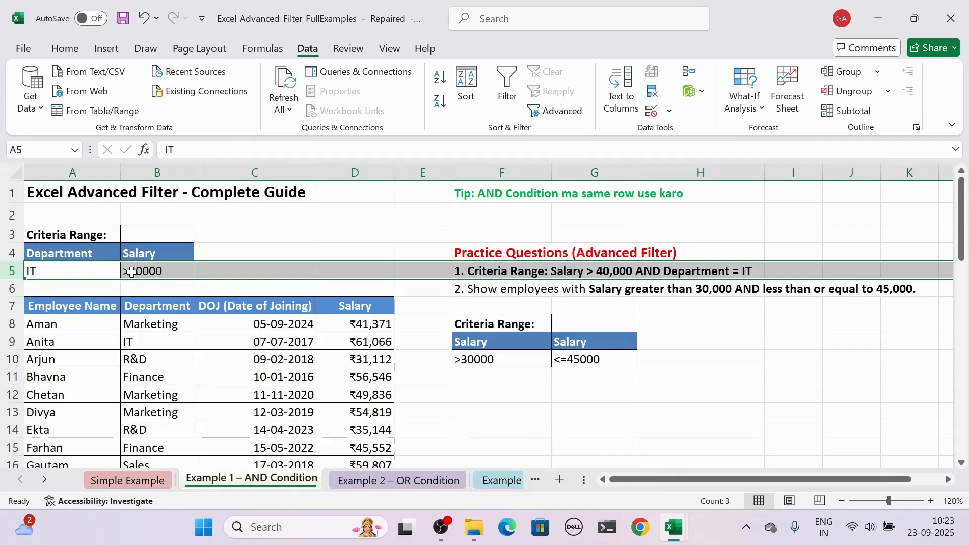
left_click(163, 390)
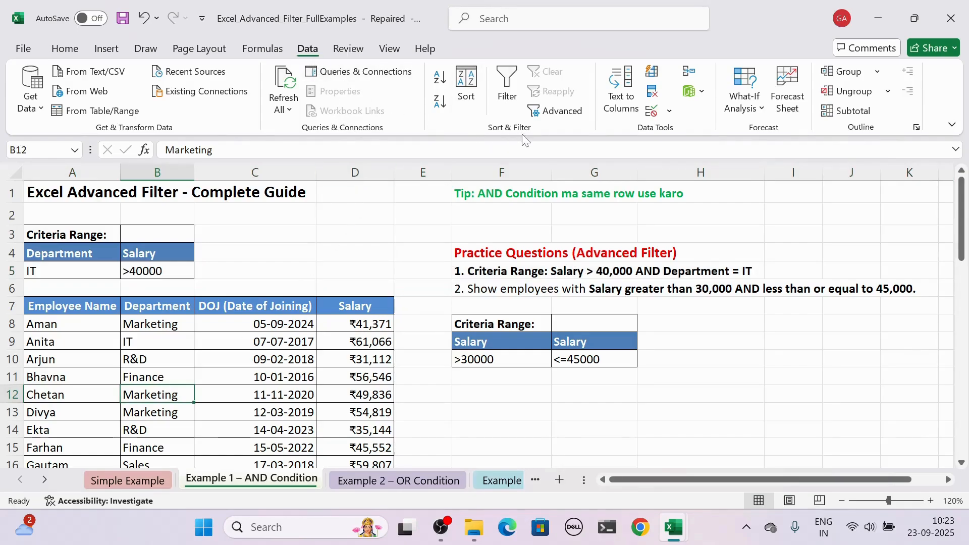
left_click(567, 110)
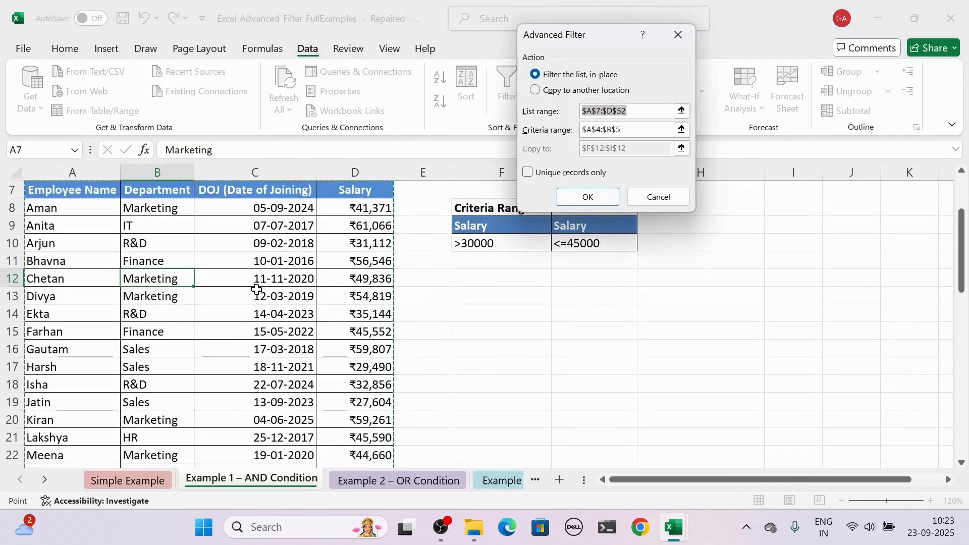
left_click(681, 129)
left_click_drag(81, 190, 136, 209)
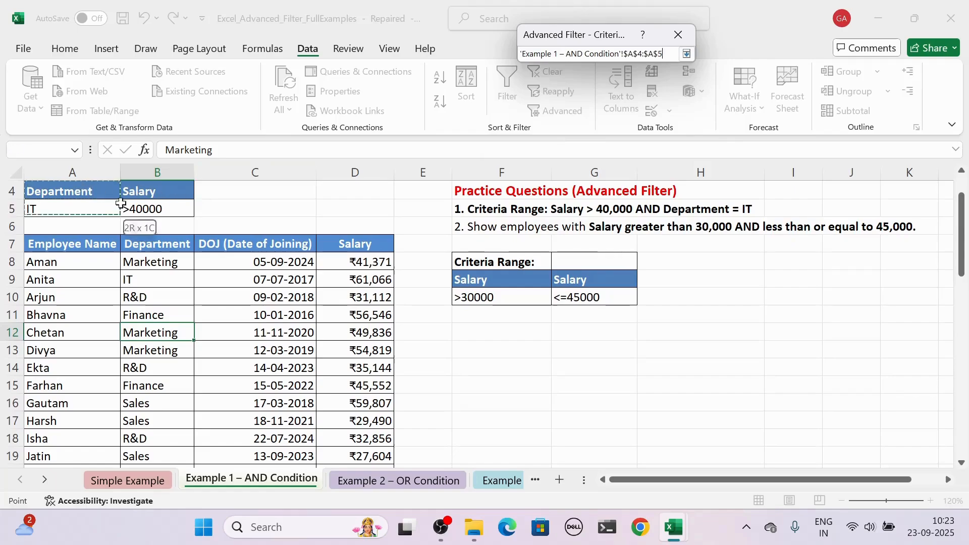
left_click(686, 54)
Step: Run the Department and Salary filter with its output copied to another location at F12
left_click(535, 90)
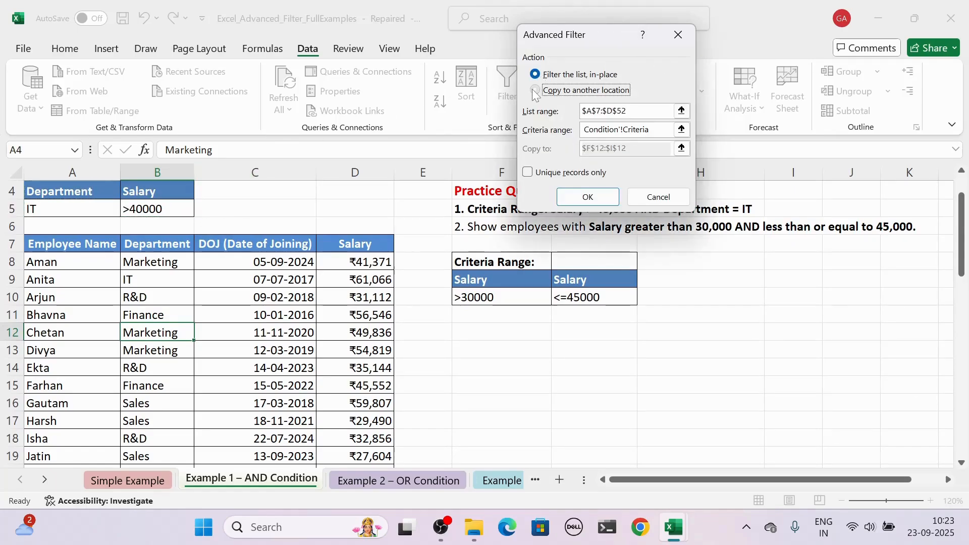
left_click(681, 148)
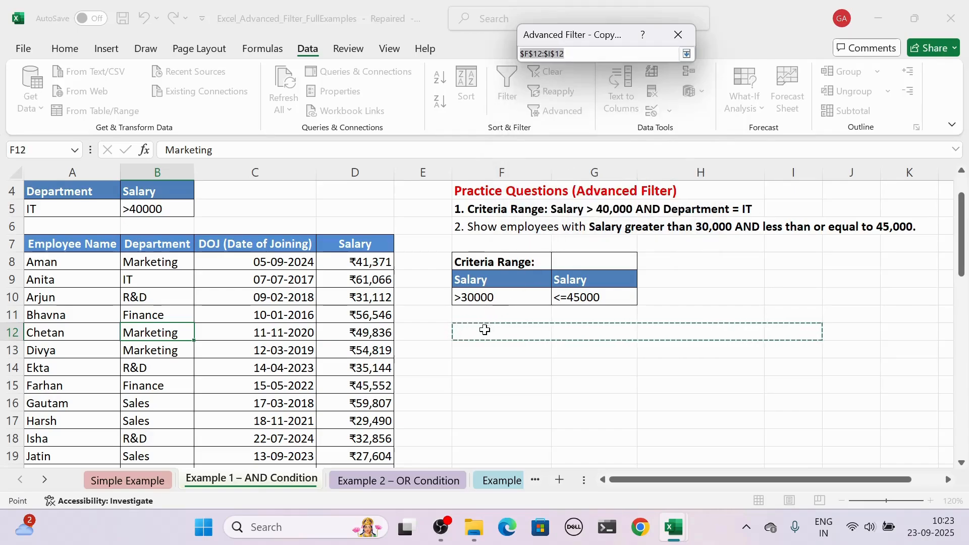
left_click(485, 330)
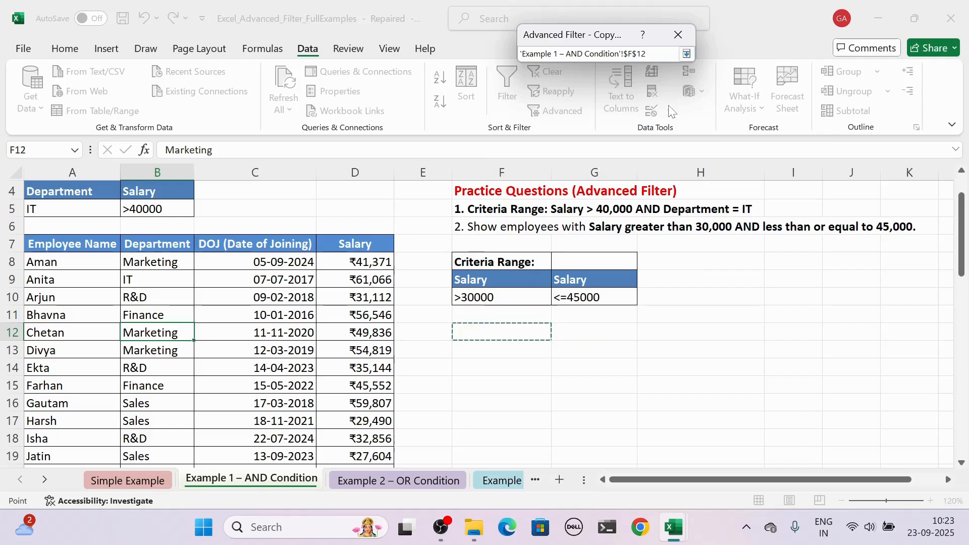
left_click(686, 54)
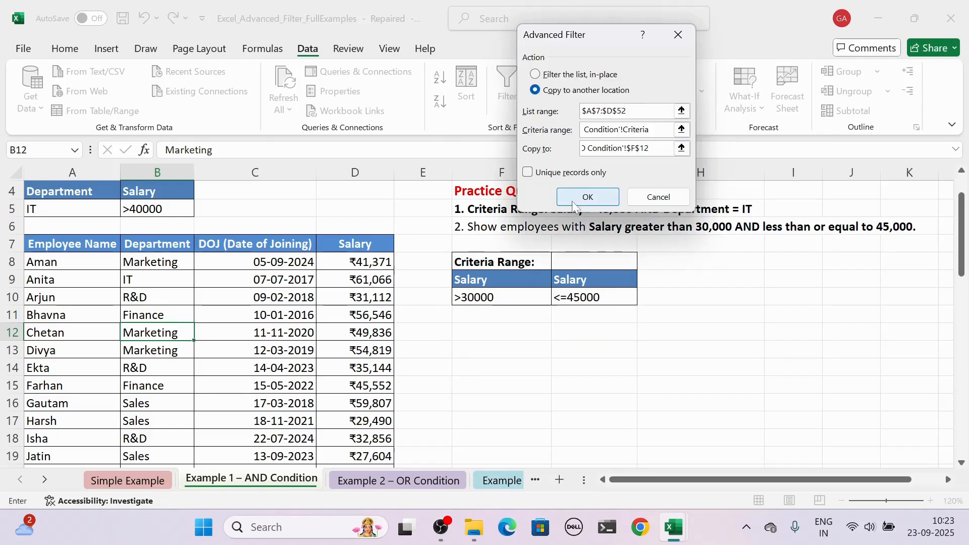
left_click(575, 202)
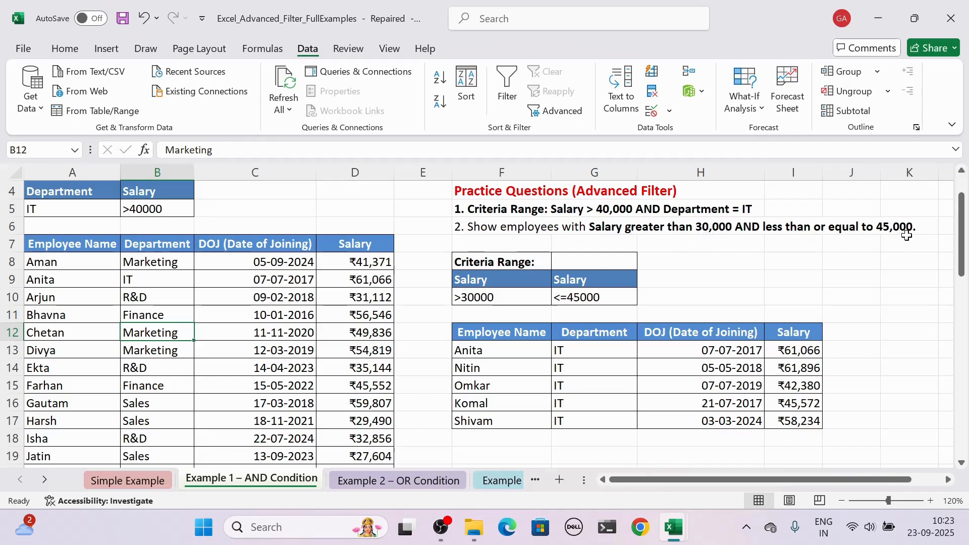
Step: Start another Advanced Filter on the employee table, using the two Salary conditions in F9:G10 as the criteria range
scroll(694, 227, "up", 1)
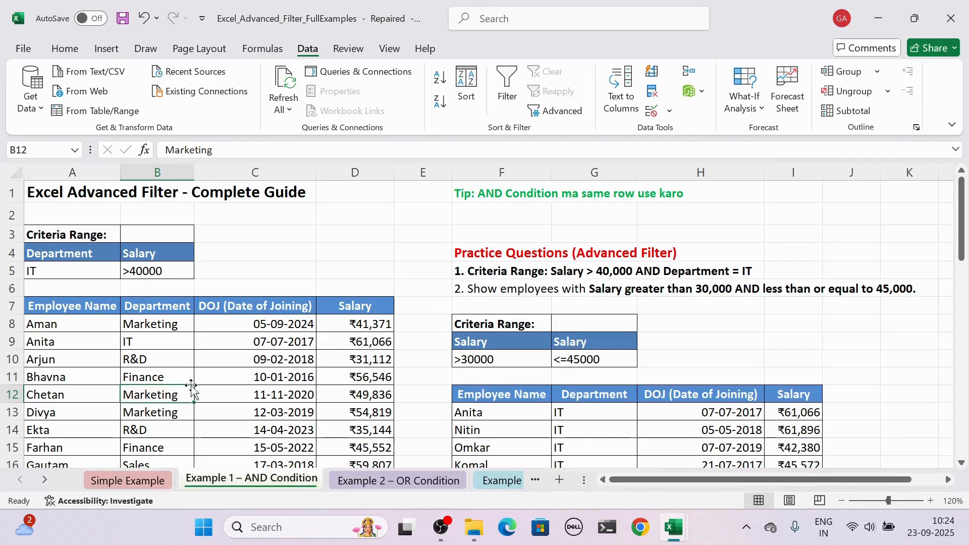
left_click(223, 397)
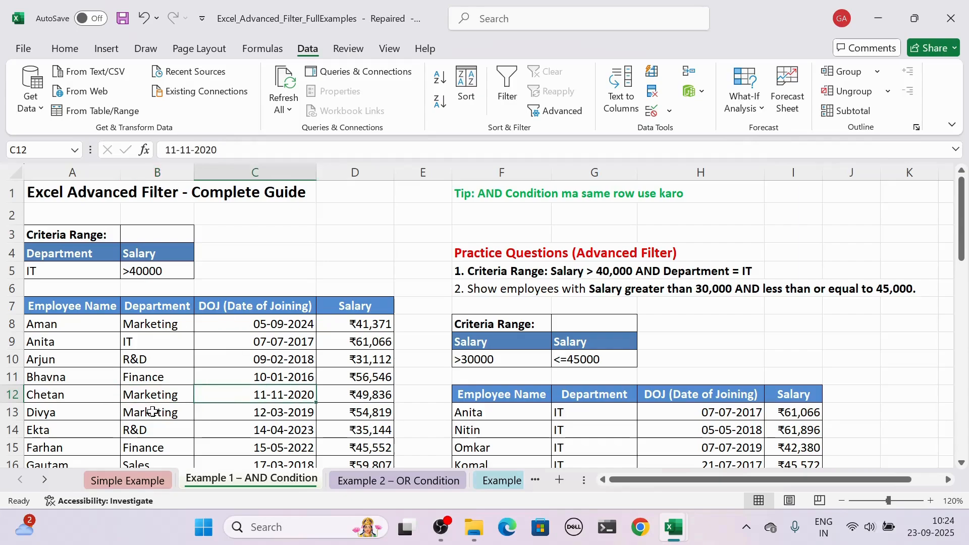
left_click(152, 411)
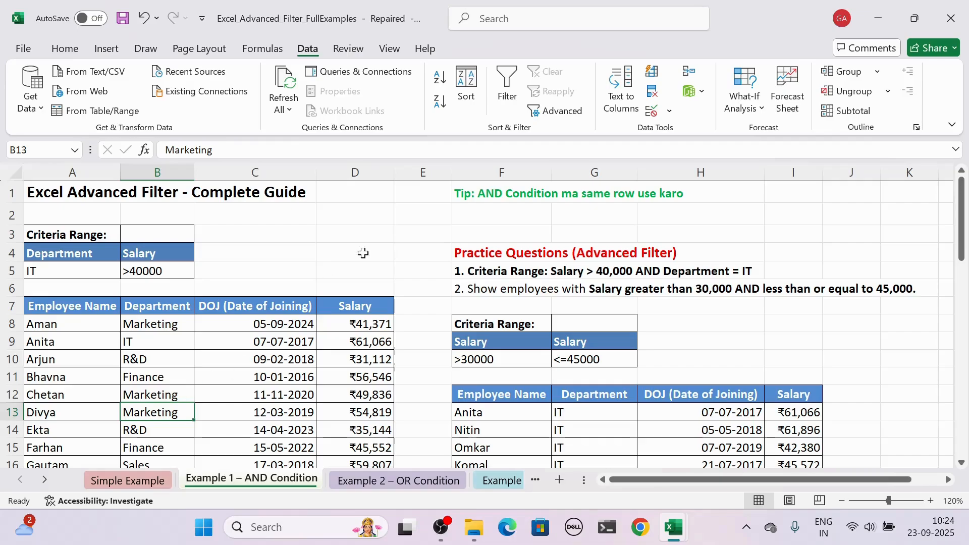
left_click(555, 111)
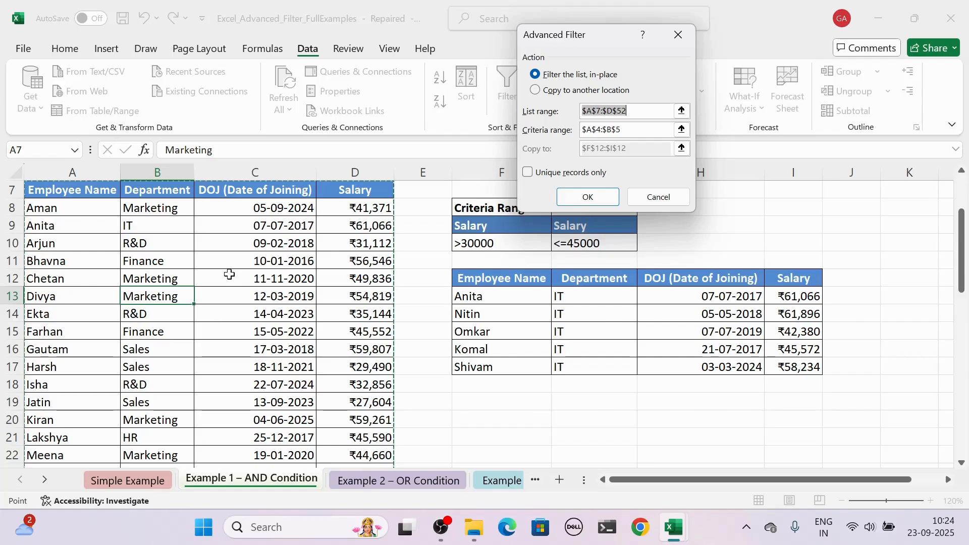
left_click(681, 130)
left_click_drag(485, 280, 587, 295)
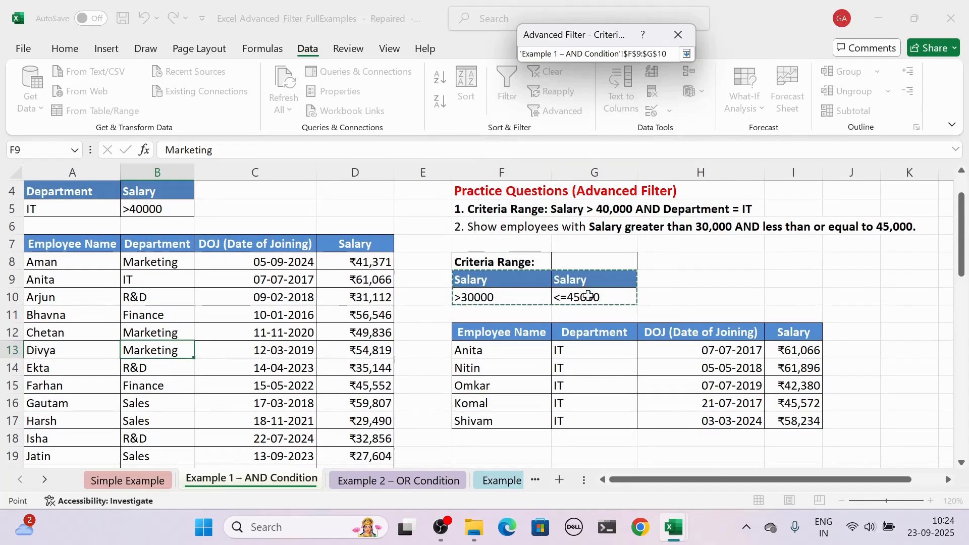
left_click(687, 54)
Step: Copy the salary-range filter output to another location at F20, run it and look over the extracted rows
left_click(541, 91)
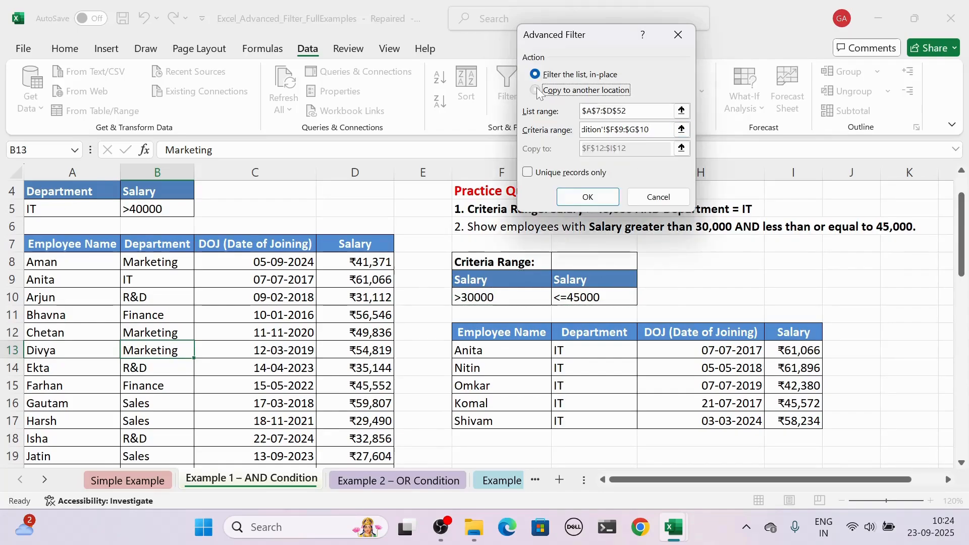
left_click(681, 148)
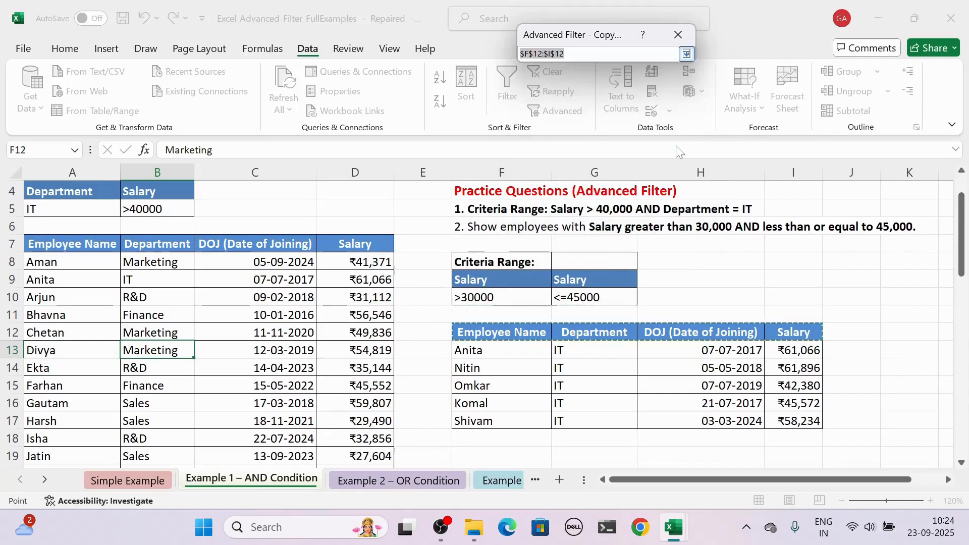
left_click_drag(961, 286, 961, 314)
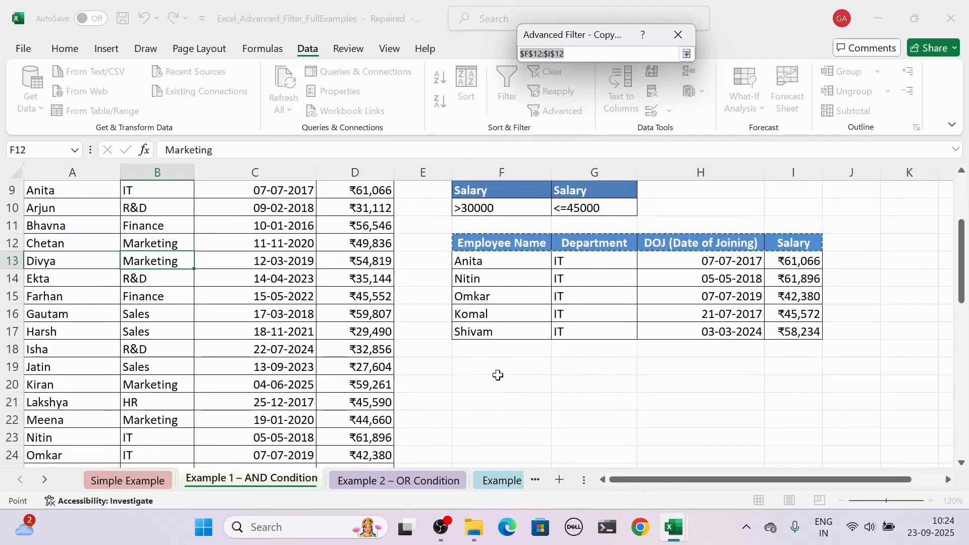
left_click(498, 383)
left_click(686, 54)
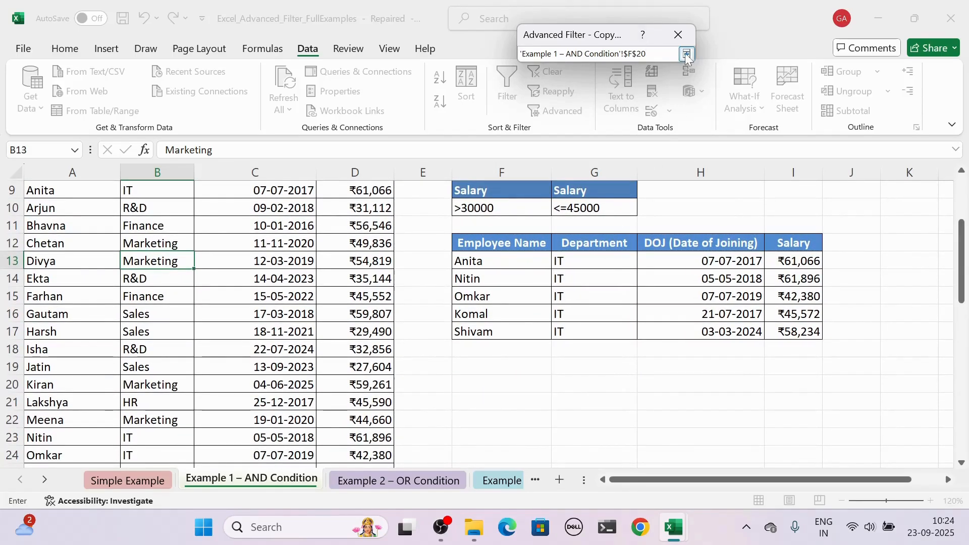
left_click(588, 201)
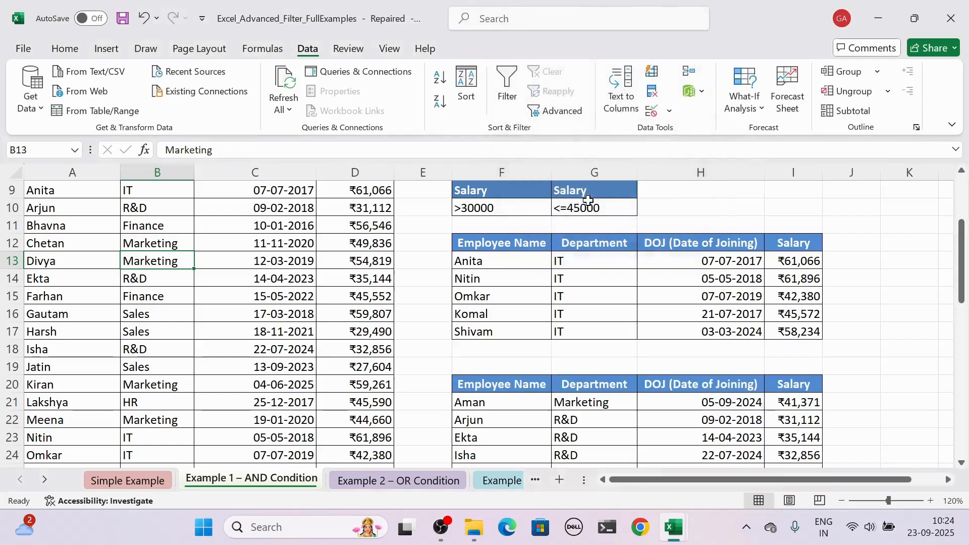
left_click_drag(961, 275, 962, 310)
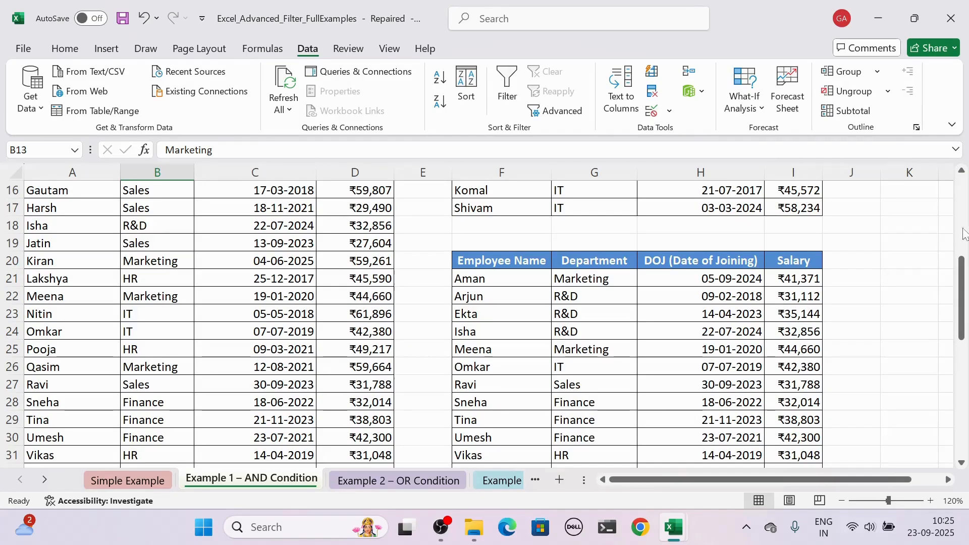
left_click(962, 212)
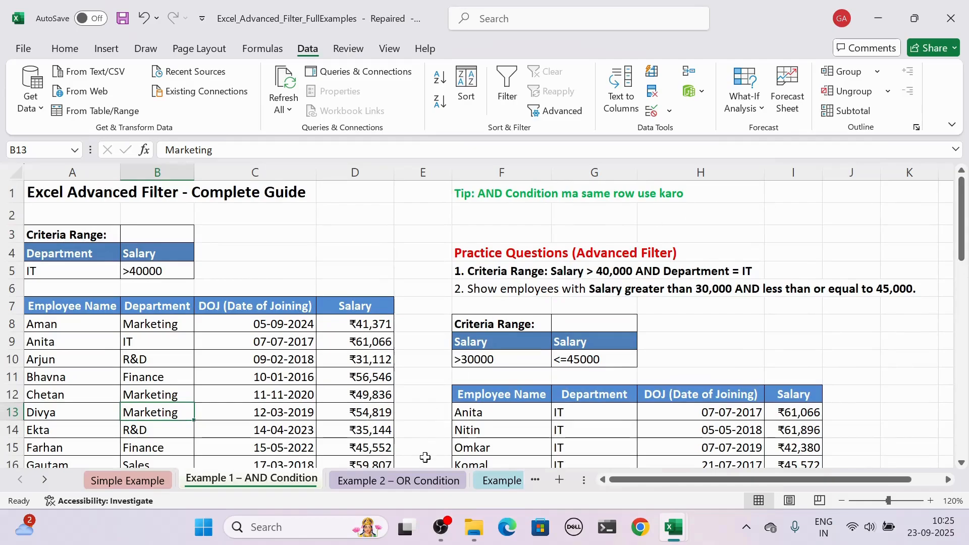
Step: On the Example 2 – OR Condition sheet, start an Advanced Filter on the employee table with A4:A6 as the criteria range
left_click(409, 485)
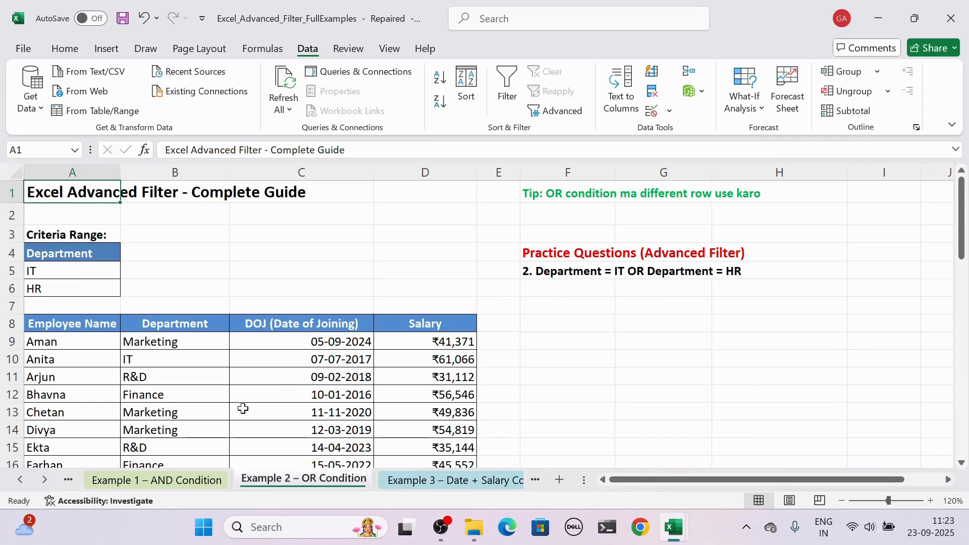
left_click(227, 410)
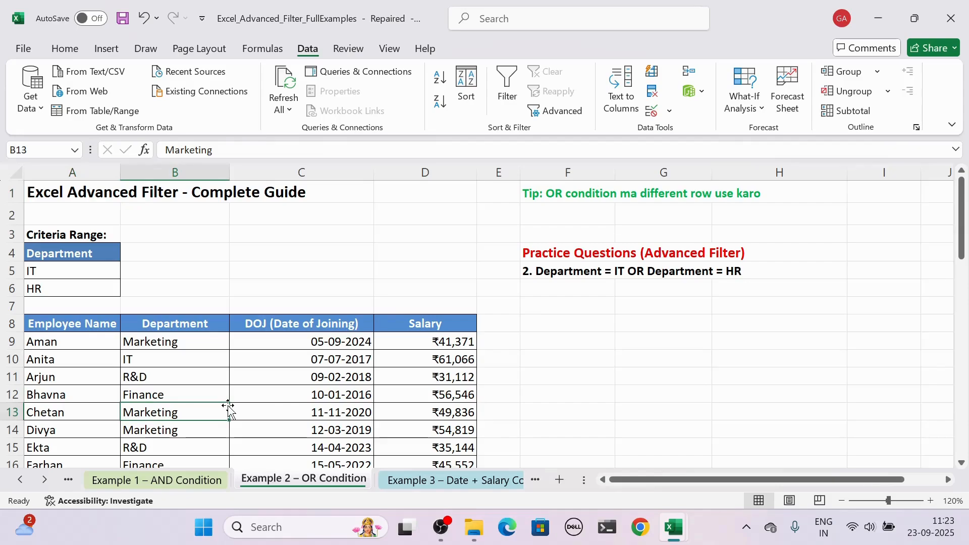
left_click(555, 111)
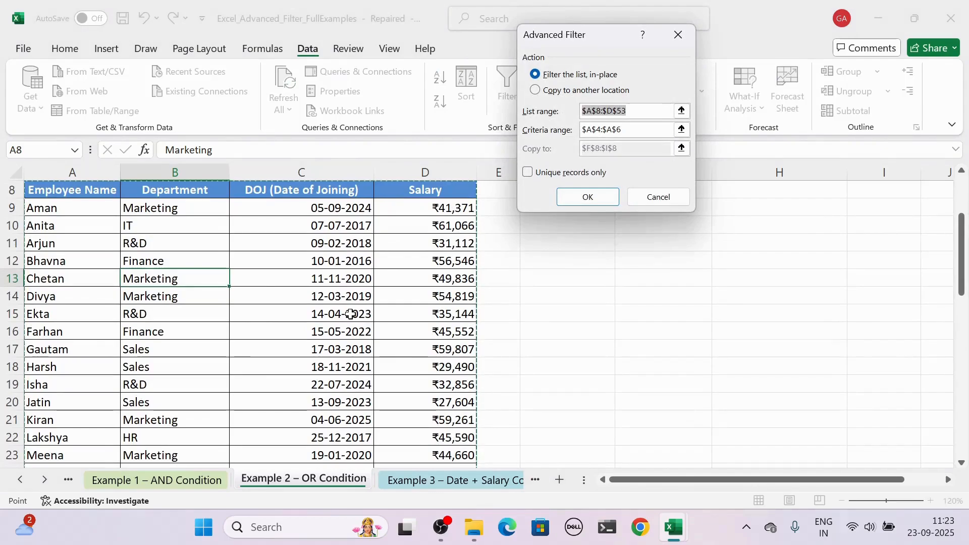
left_click(681, 130)
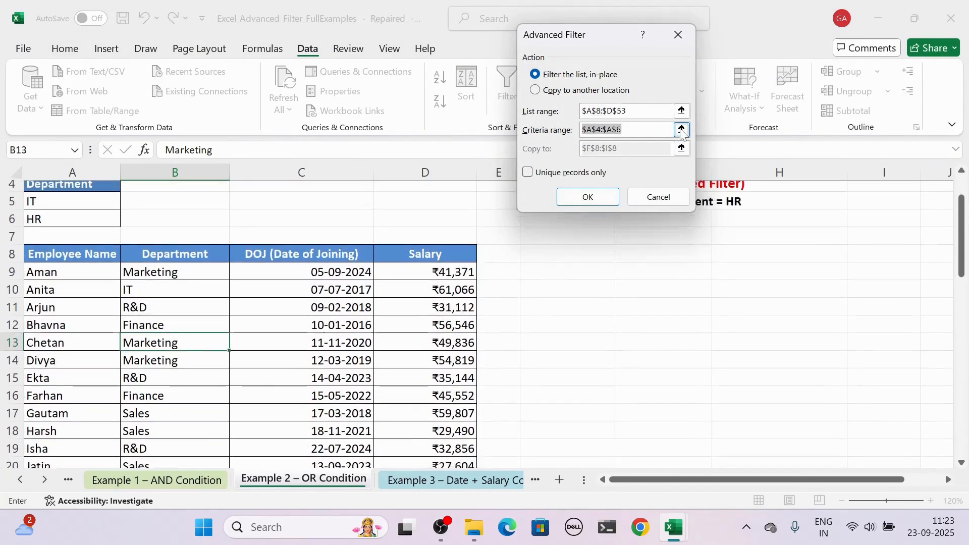
left_click(682, 130)
left_click_drag(59, 191, 63, 227)
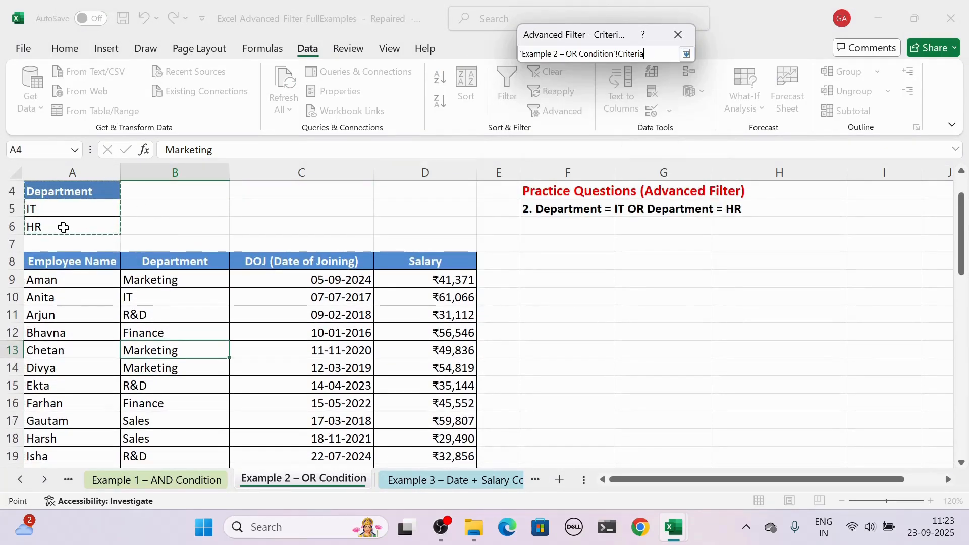
left_click(686, 54)
Step: Run the IT-or-HR filter with its output copied to another location at F8, and revisit the Example 1 – AND Condition sheet
left_click(535, 90)
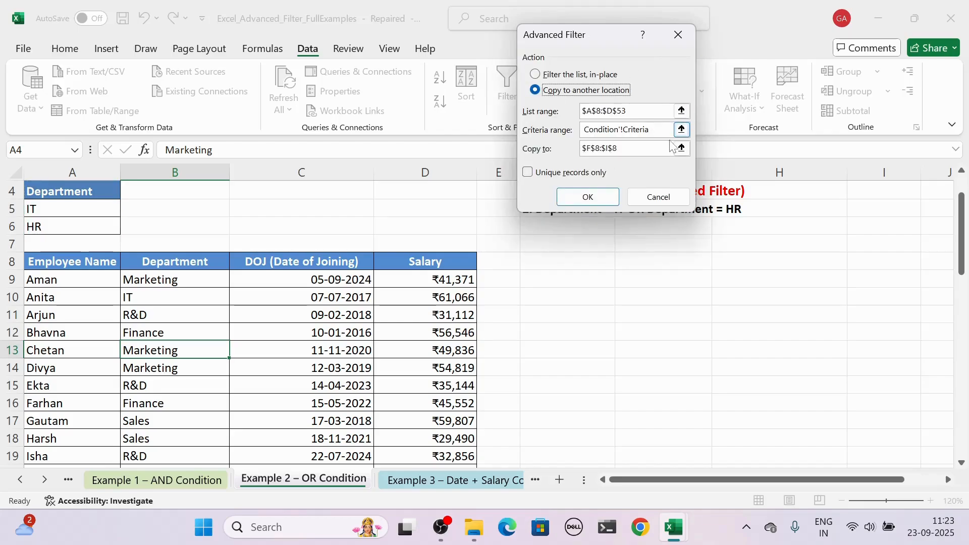
left_click(681, 147)
left_click(566, 258)
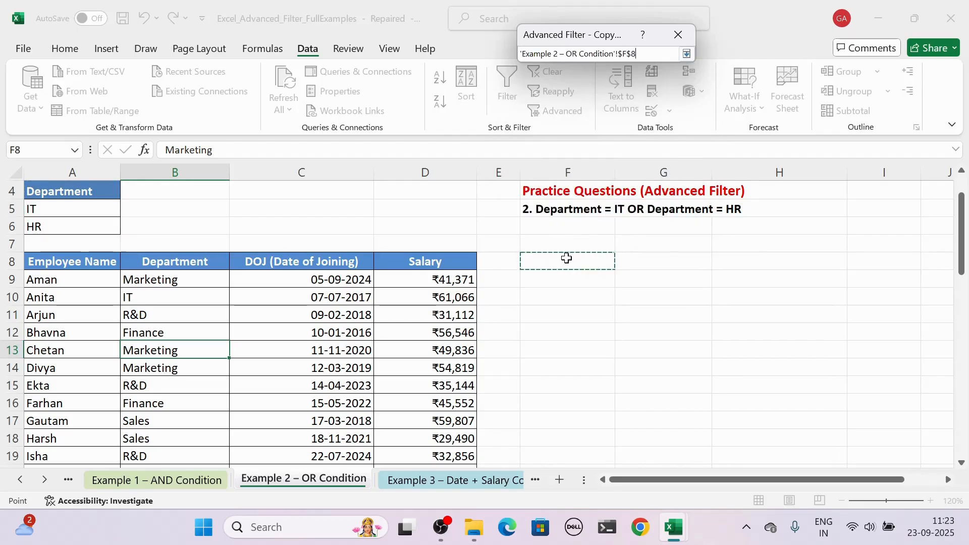
left_click(686, 54)
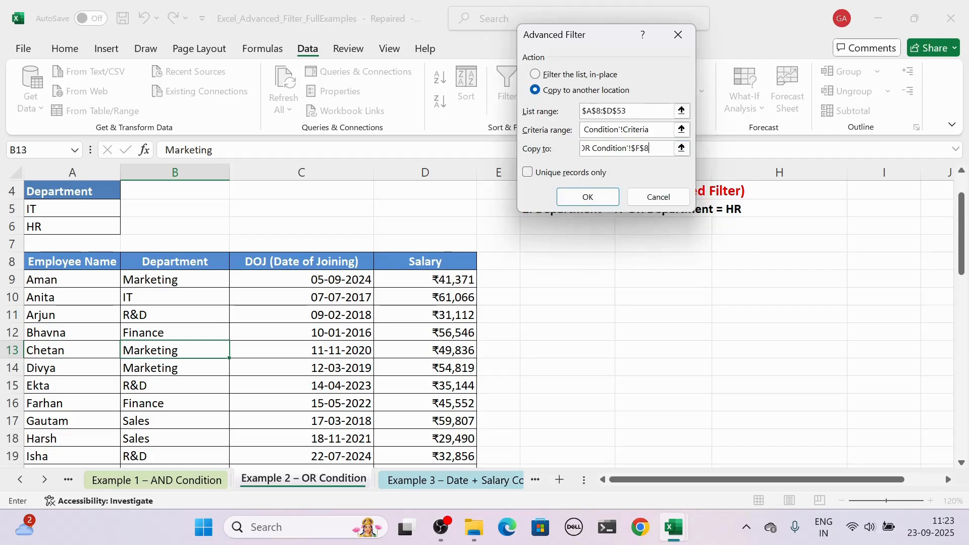
left_click(585, 201)
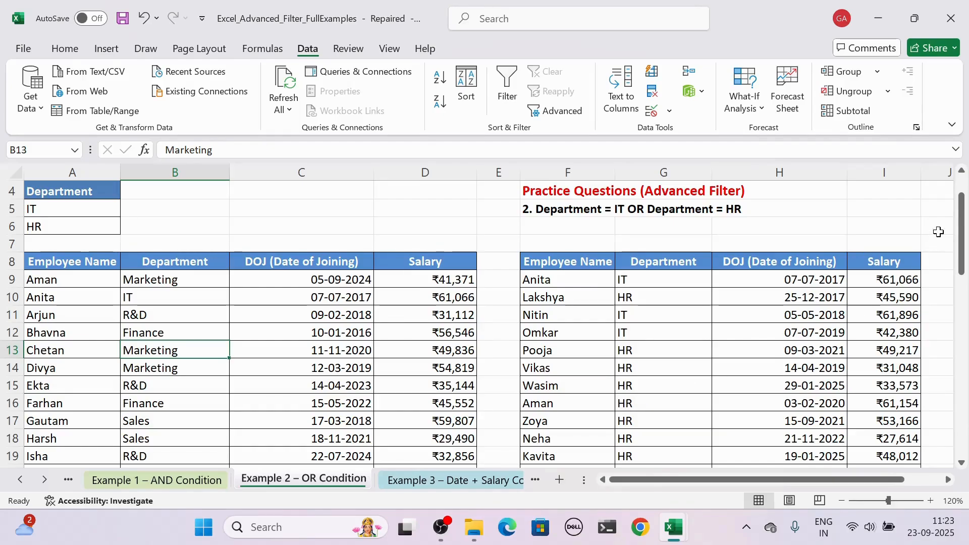
scroll(964, 195, "up", 1)
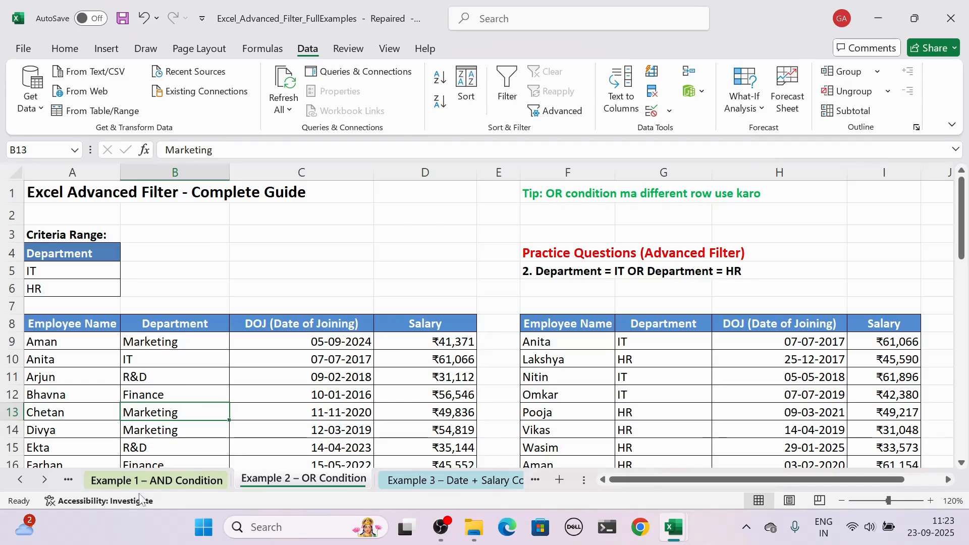
left_click(148, 481)
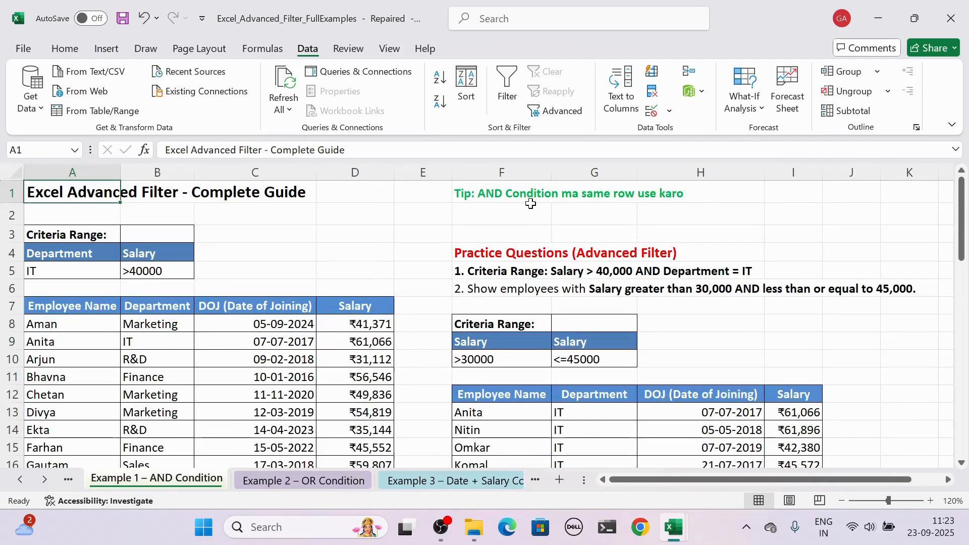
Step: On the Example 3 date and salary sheet, start an Advanced Filter on the employee table with A4:C5 as the criteria range
left_click(435, 479)
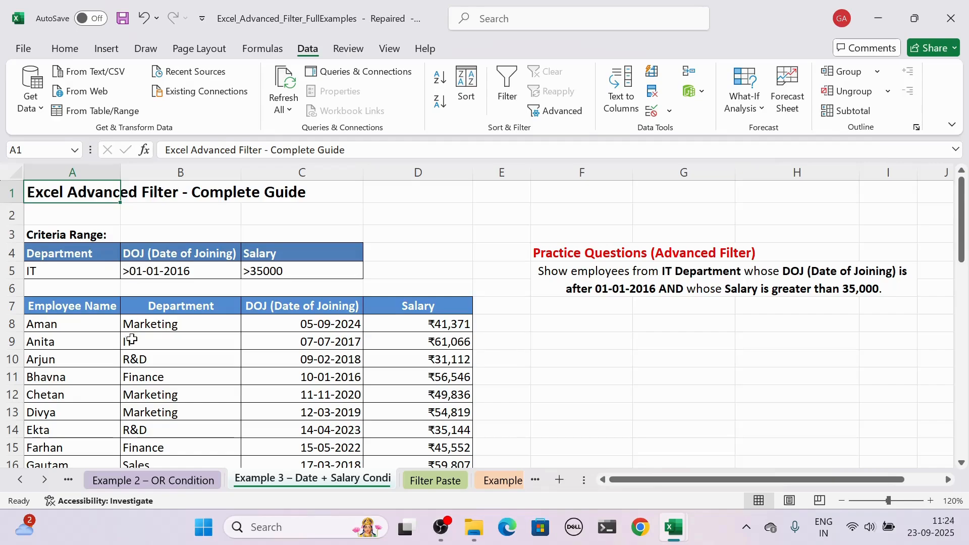
left_click(201, 390)
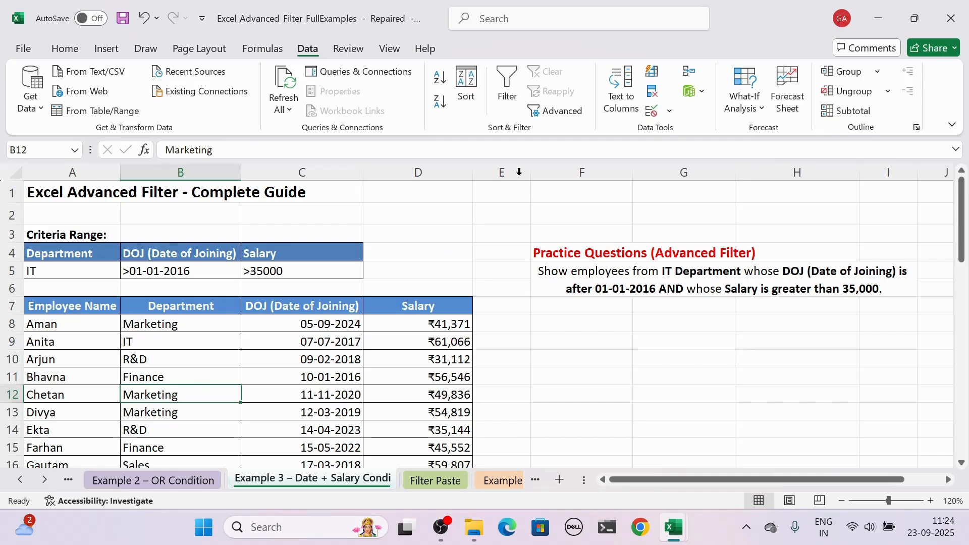
left_click(569, 112)
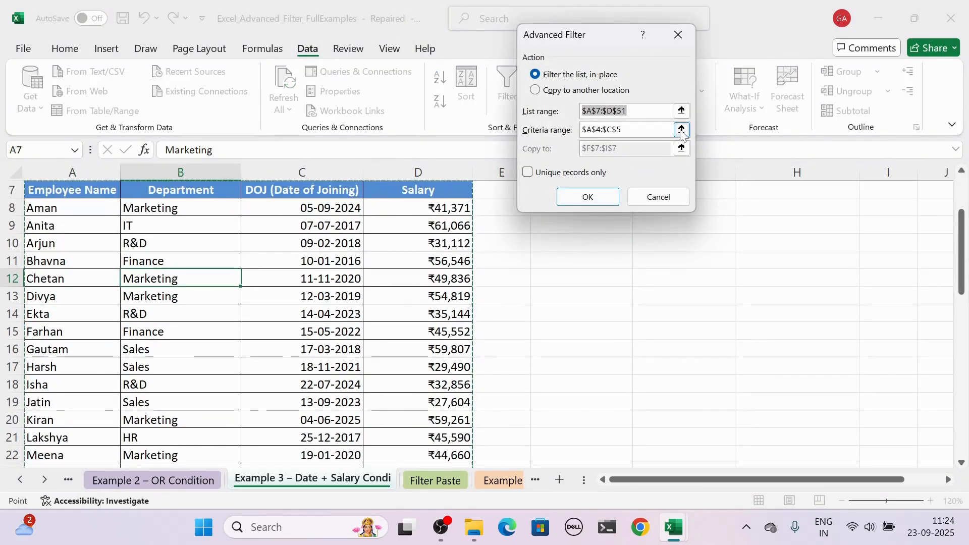
left_click(680, 130)
left_click_drag(92, 195, 309, 210)
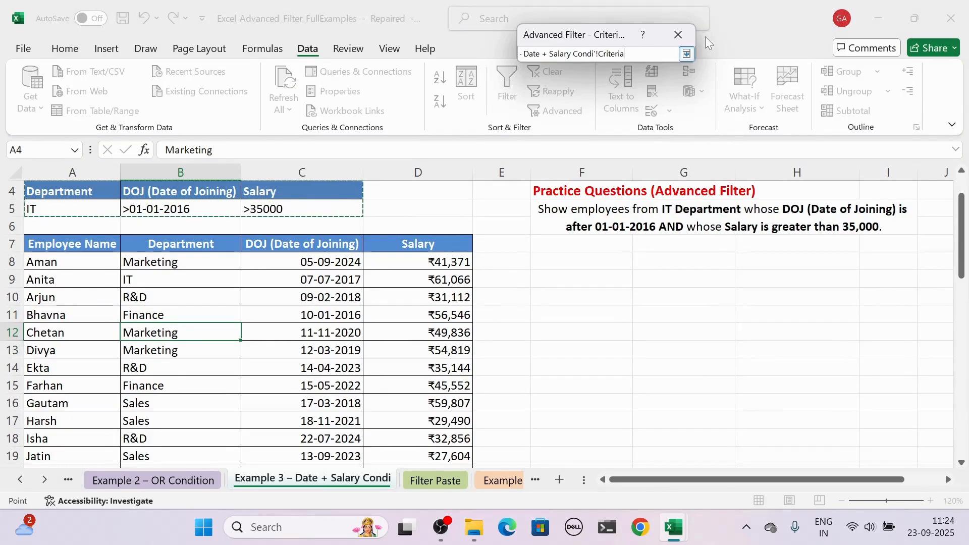
left_click(686, 53)
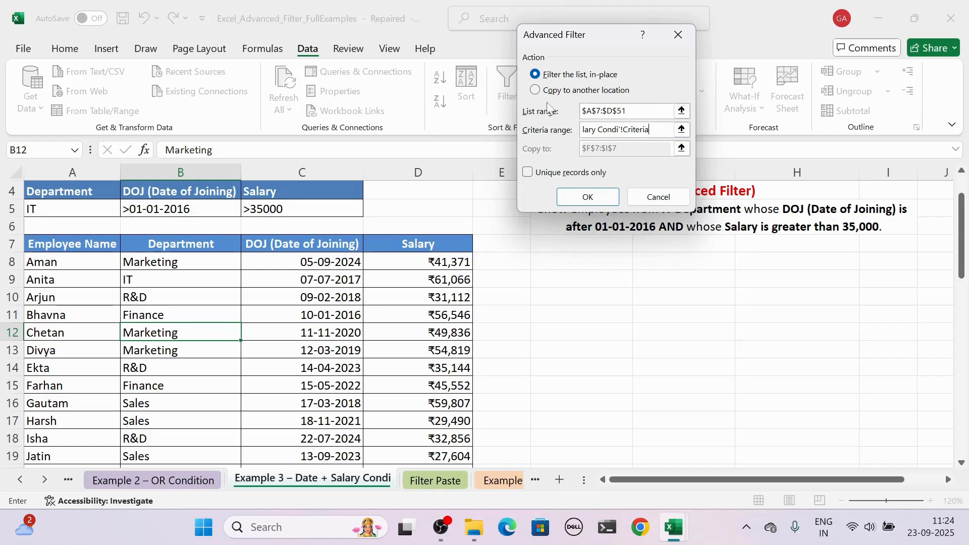
Step: Try to run the filter with its output copied to cell A1 of the Filter Paste sheet
left_click(535, 91)
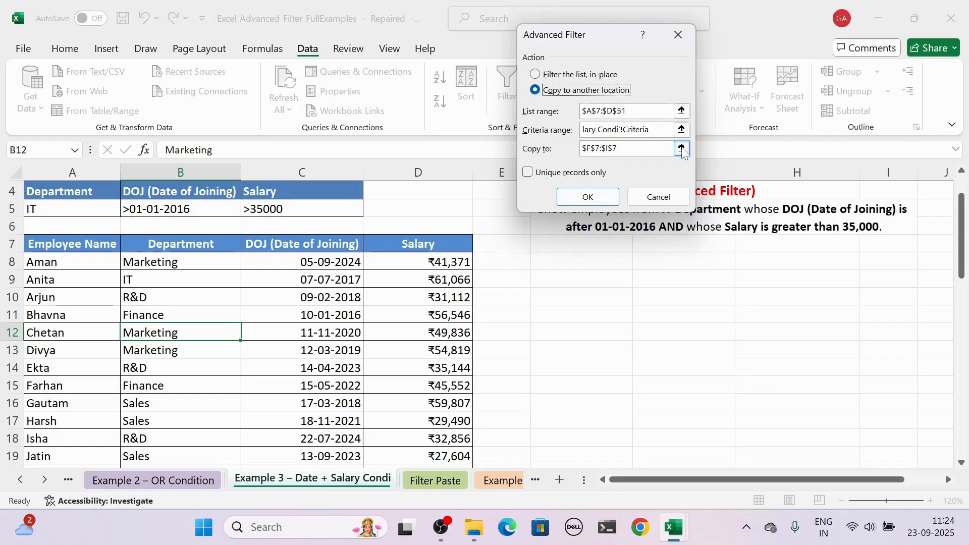
left_click(682, 148)
left_click(429, 480)
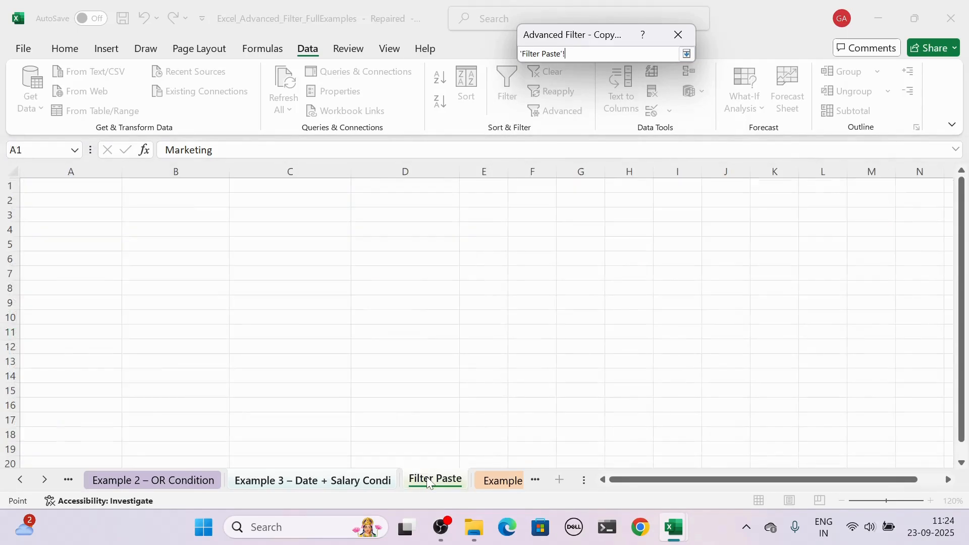
left_click(57, 187)
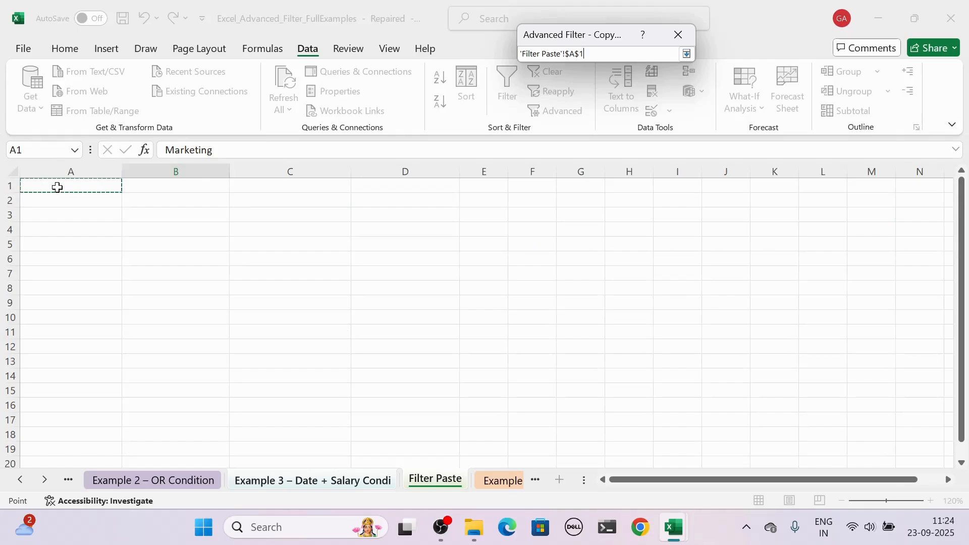
left_click(686, 53)
left_click(576, 198)
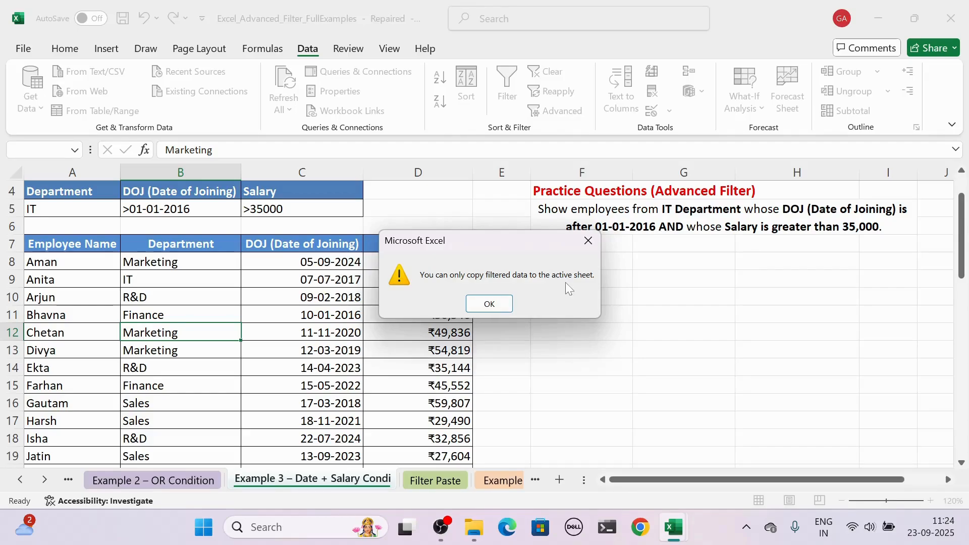
left_click(489, 304)
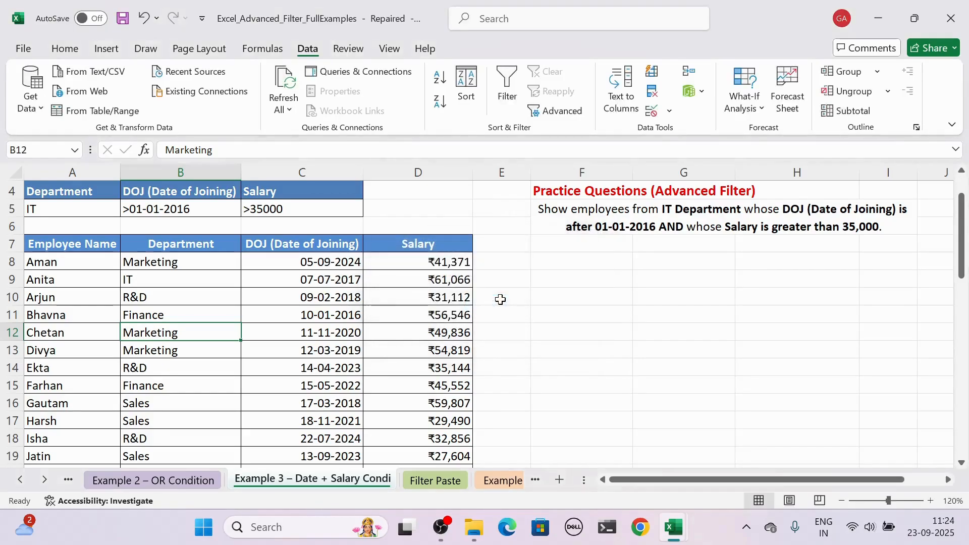
left_click(577, 319)
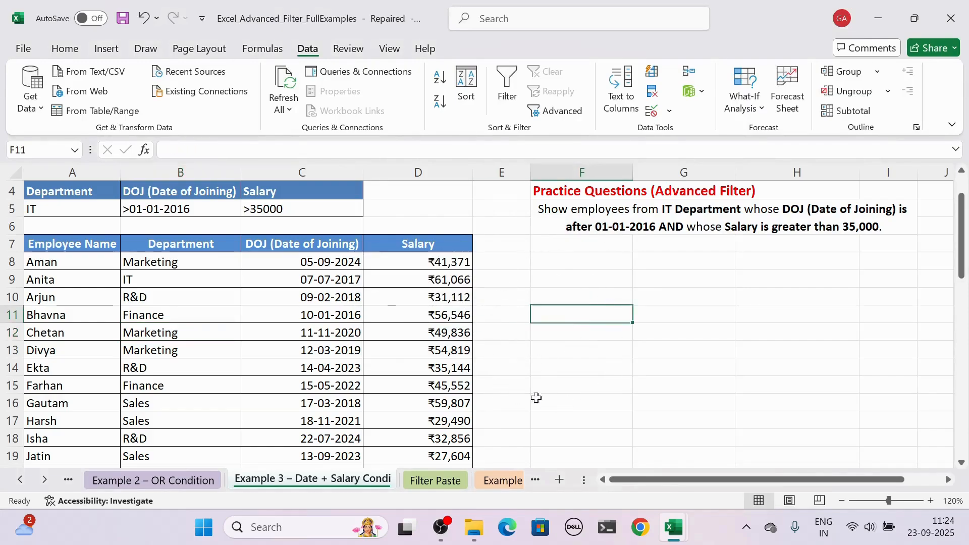
Step: From the Filter Paste sheet, start an Advanced Filter using A7:D52 of the Example 3 sheet as the list range
left_click(429, 482)
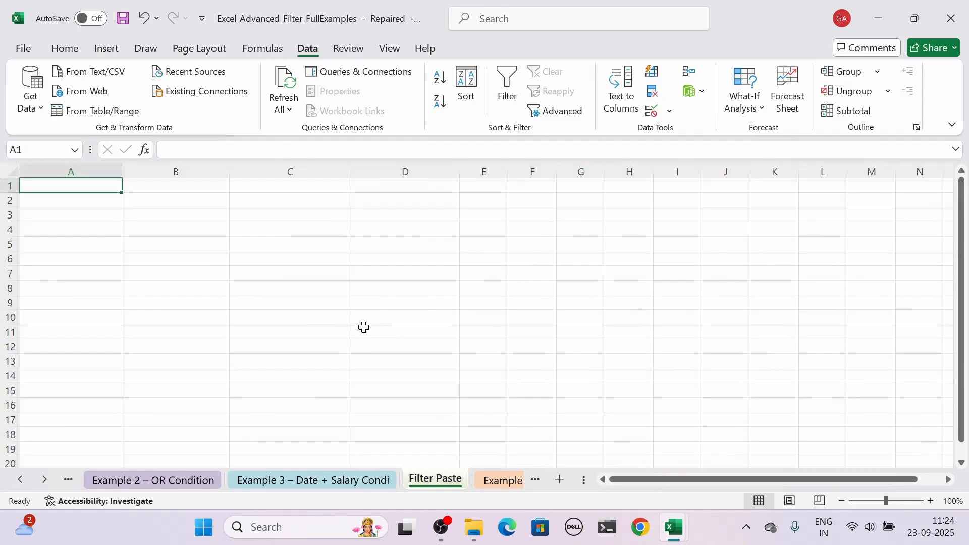
left_click(83, 229)
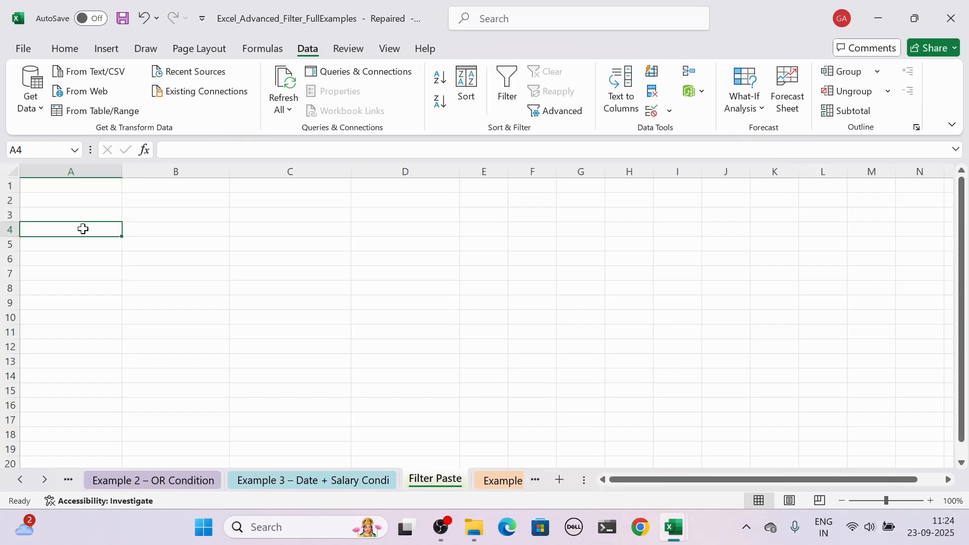
left_click(559, 116)
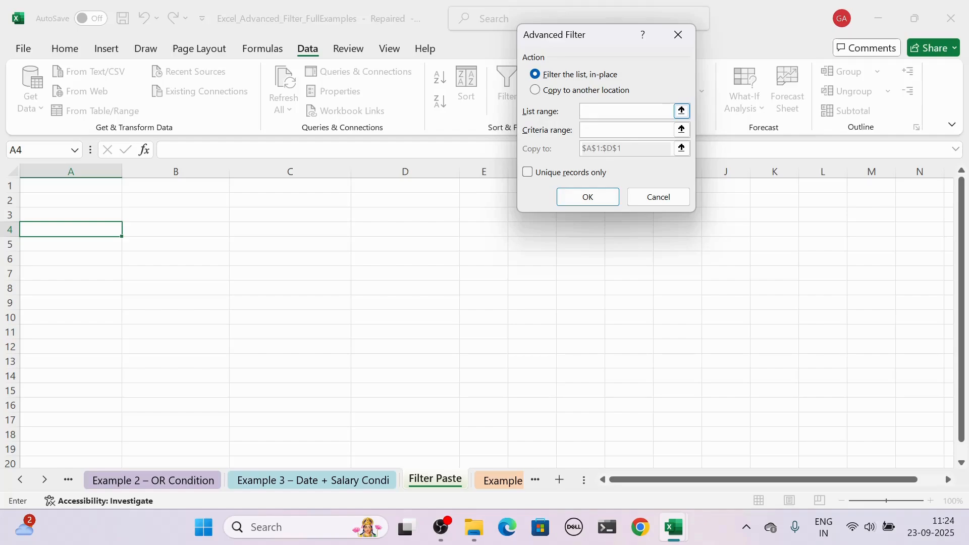
left_click(681, 110)
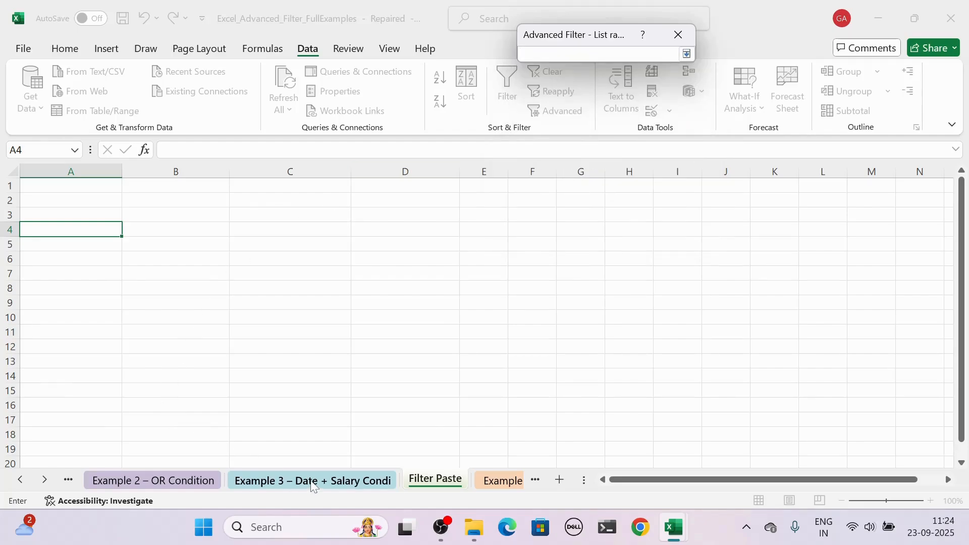
left_click(313, 482)
left_click_drag(71, 244, 376, 510)
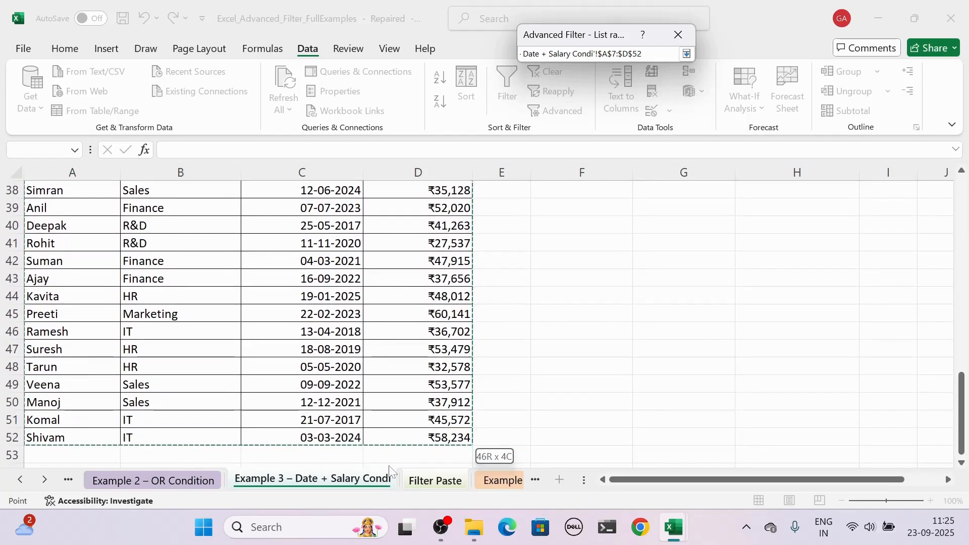
scroll(409, 417, "down", 1)
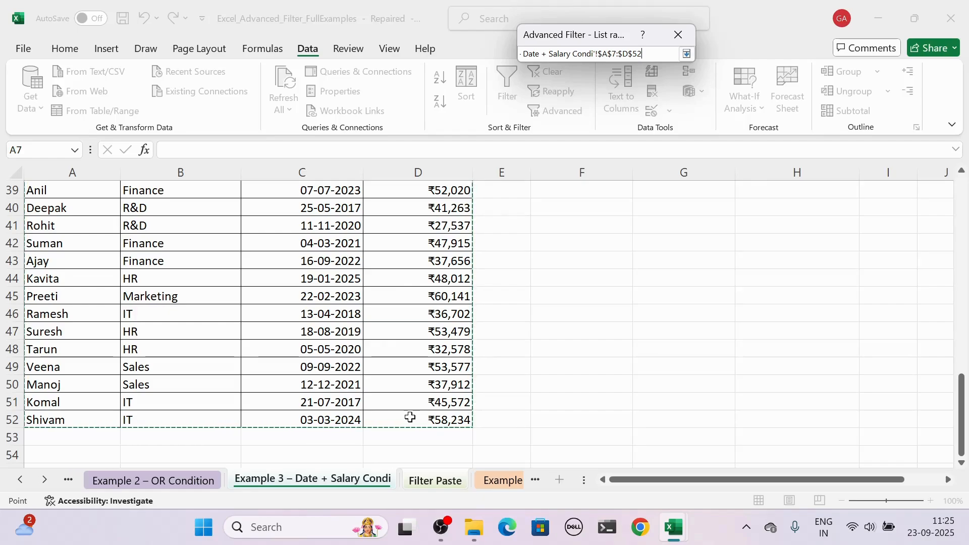
left_click(686, 54)
Step: Set the filter's criteria range to the Department, DOJ and Salary conditions in A4:C5 of the Example 3 sheet
left_click(682, 130)
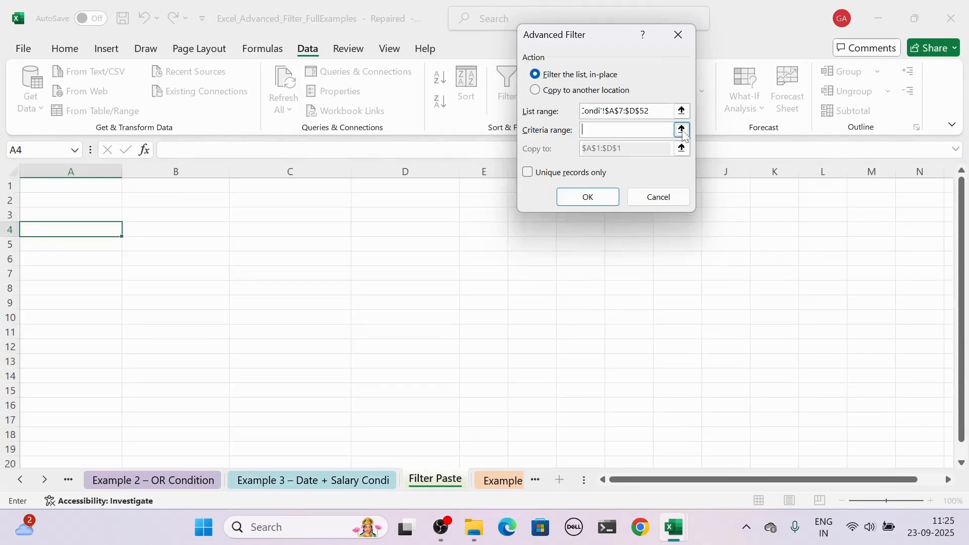
left_click(682, 130)
left_click(291, 481)
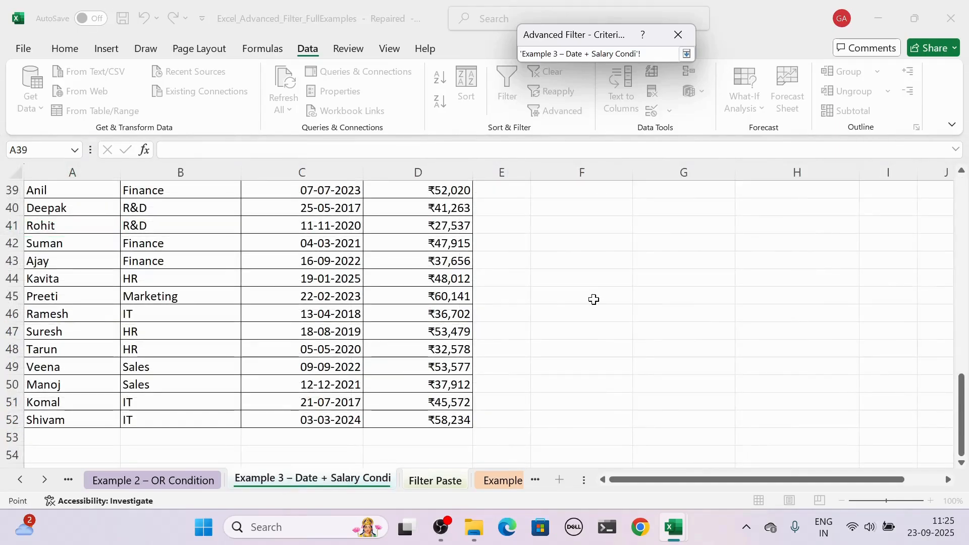
left_click(962, 210)
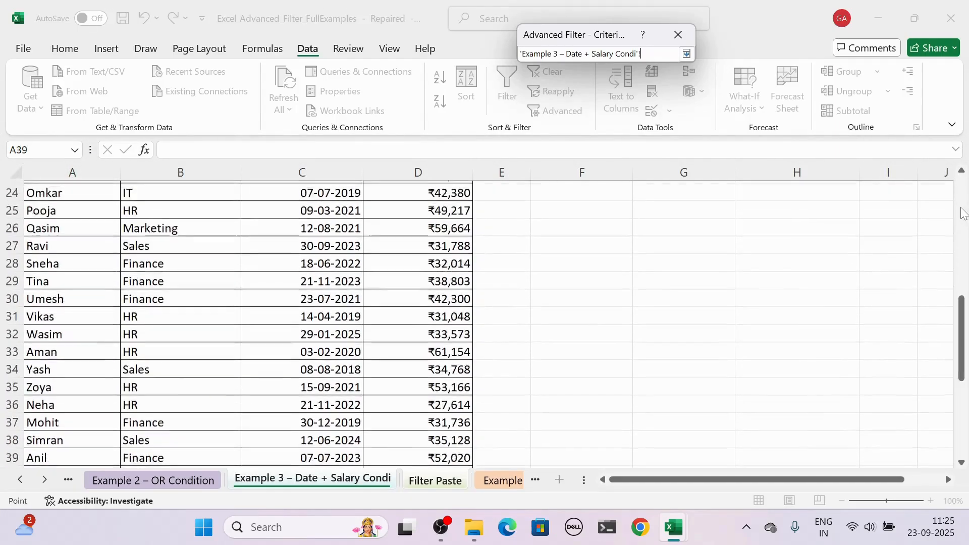
left_click_drag(71, 254, 264, 268)
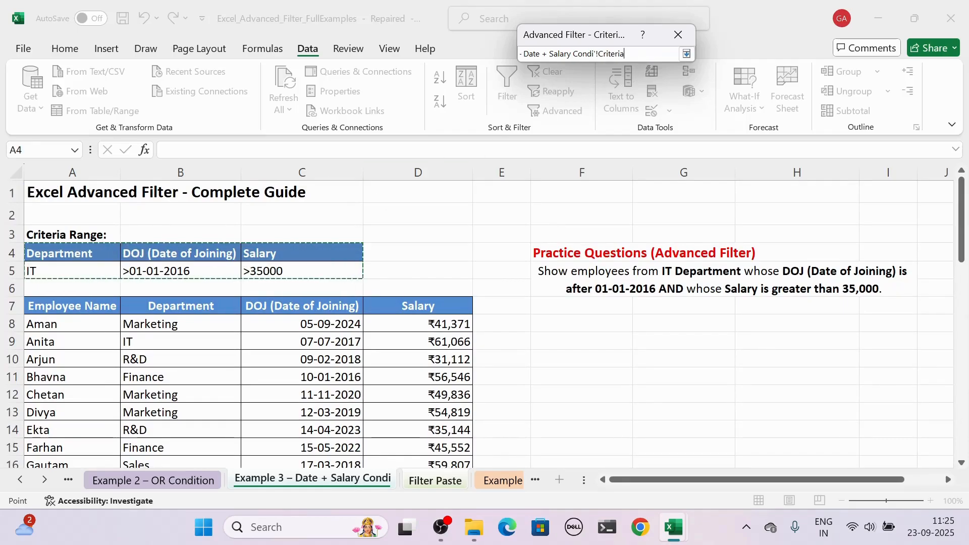
left_click(688, 55)
Step: Run the filter with its results copied to another location, starting at cell A1 of the Filter Paste sheet
left_click(535, 90)
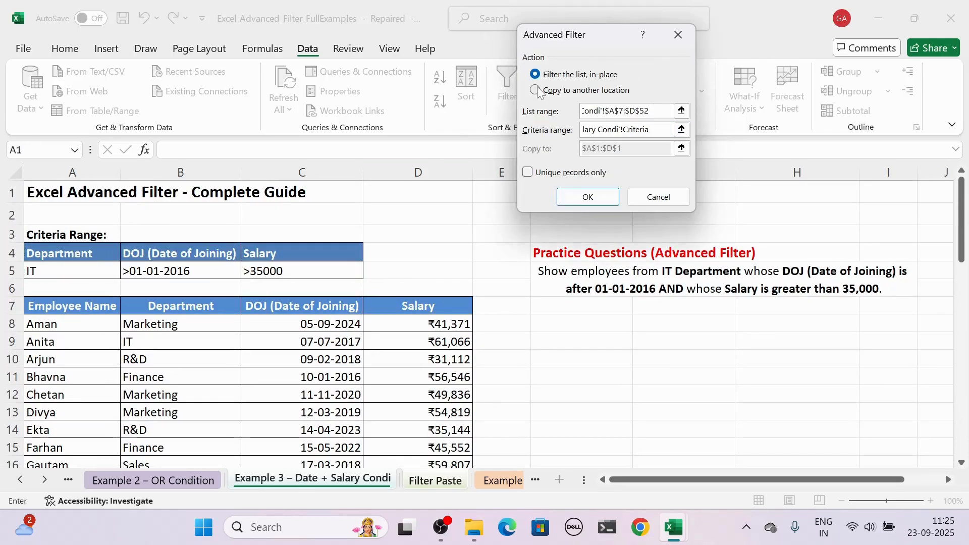
left_click(435, 480)
left_click(681, 148)
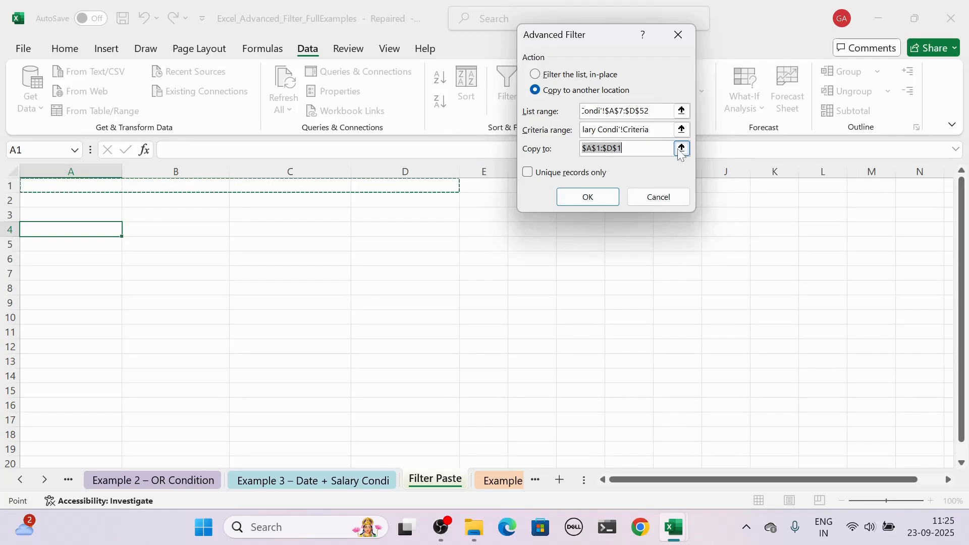
left_click(78, 189)
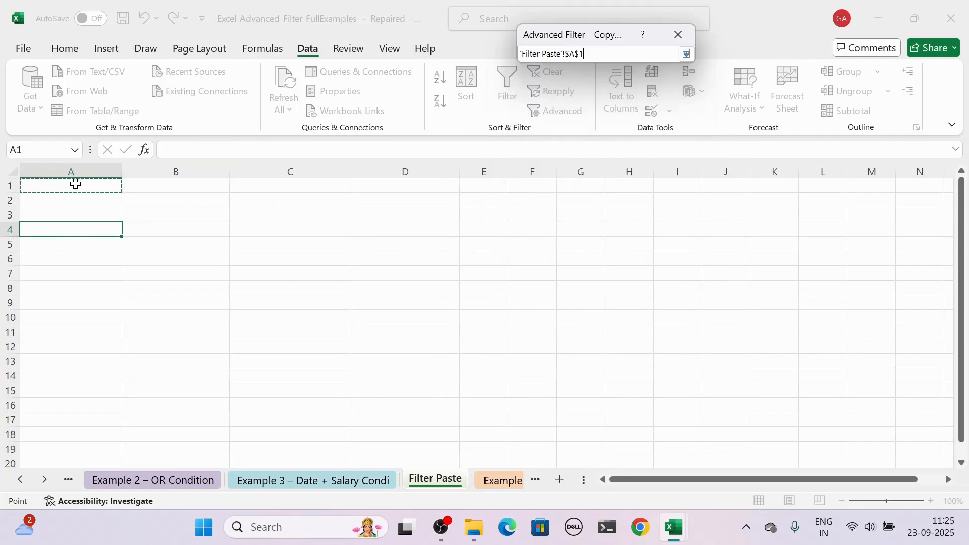
left_click(687, 53)
left_click(591, 199)
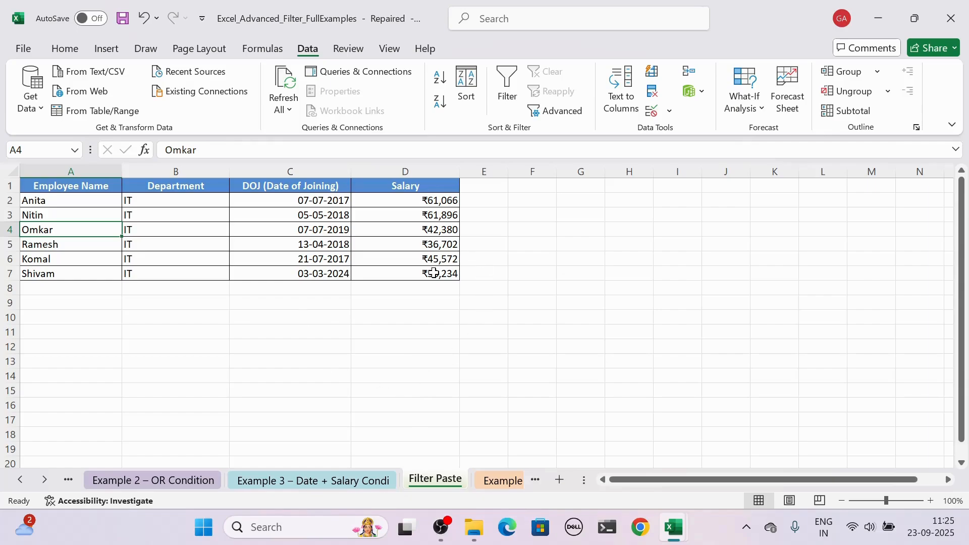
Step: On the Example 4 – Unique Records sheet, start an Advanced Filter on A6:A51 with the Department header in A4 as the criteria range
left_click(290, 483)
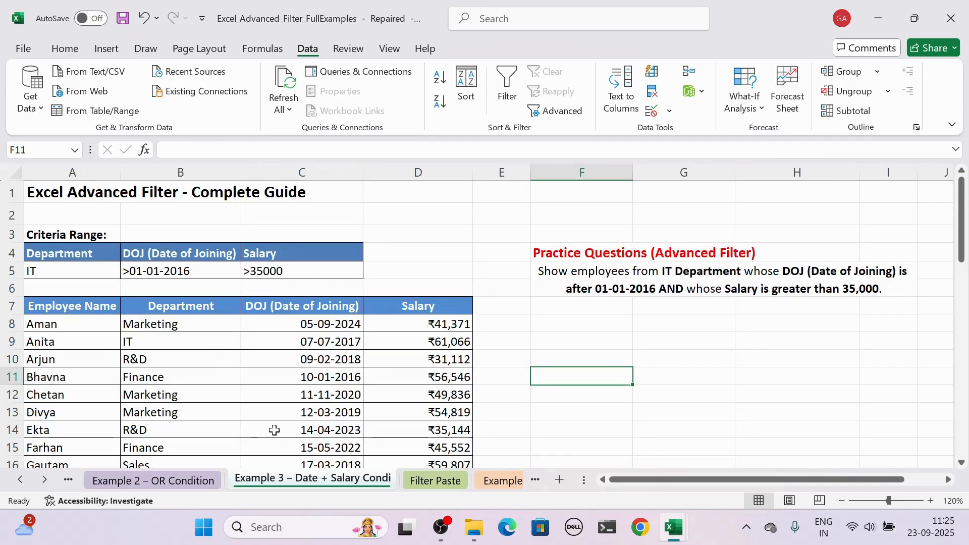
left_click(492, 482)
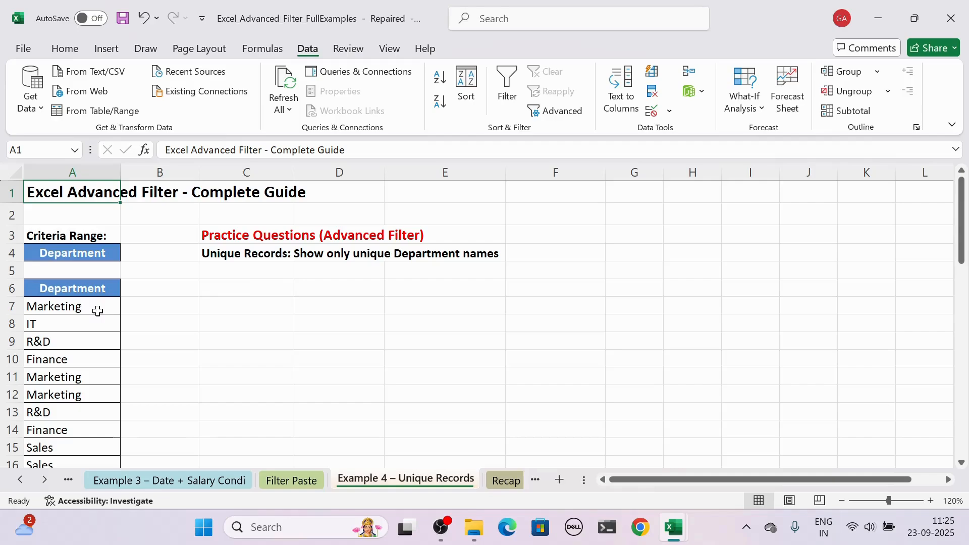
left_click(64, 413)
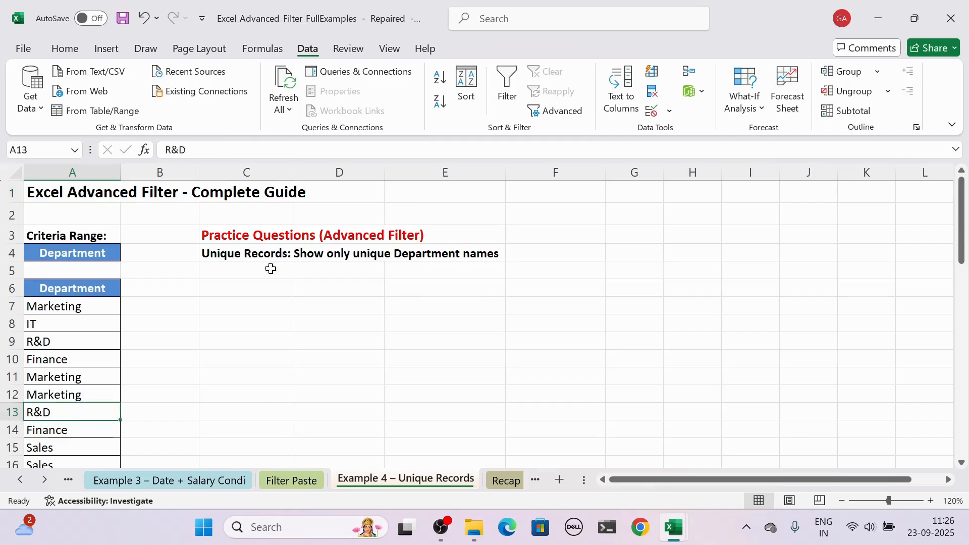
left_click(560, 111)
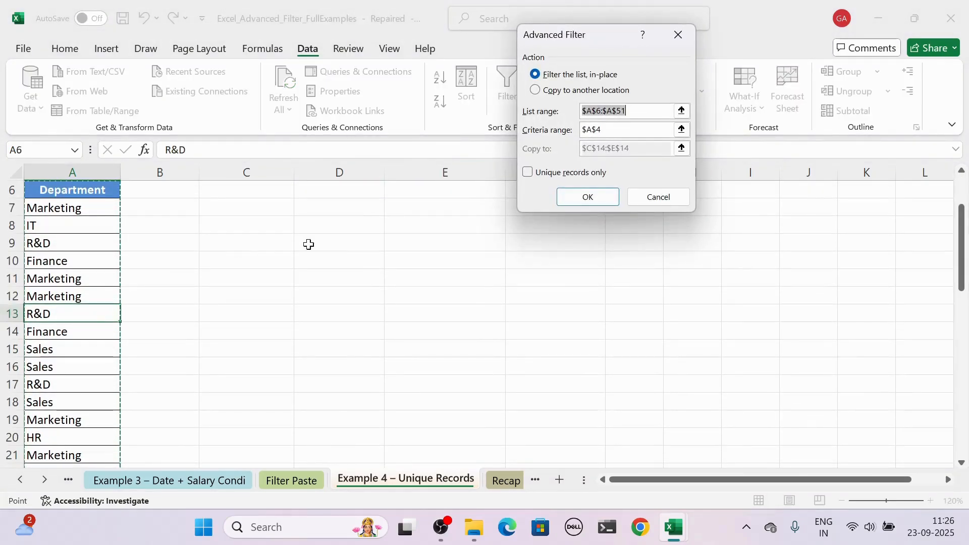
left_click(682, 130)
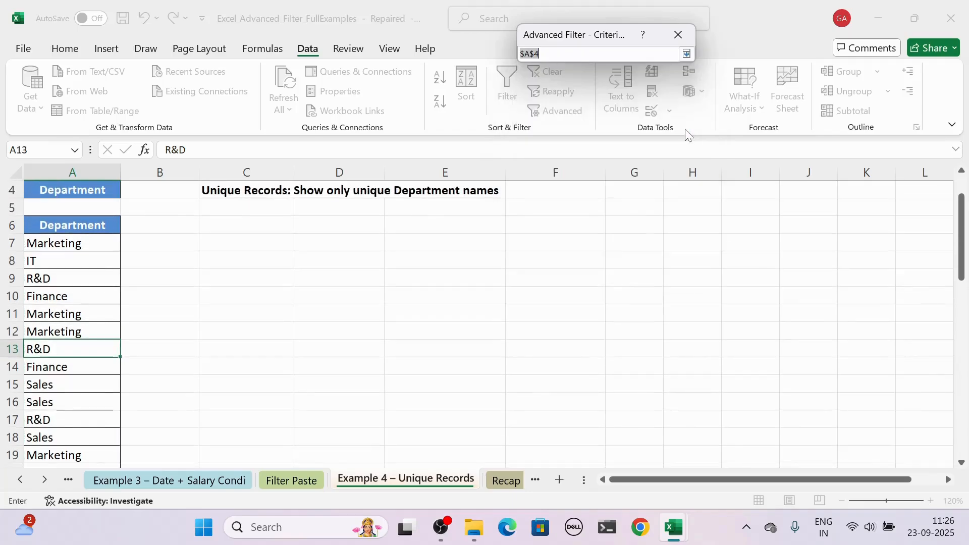
left_click(87, 194)
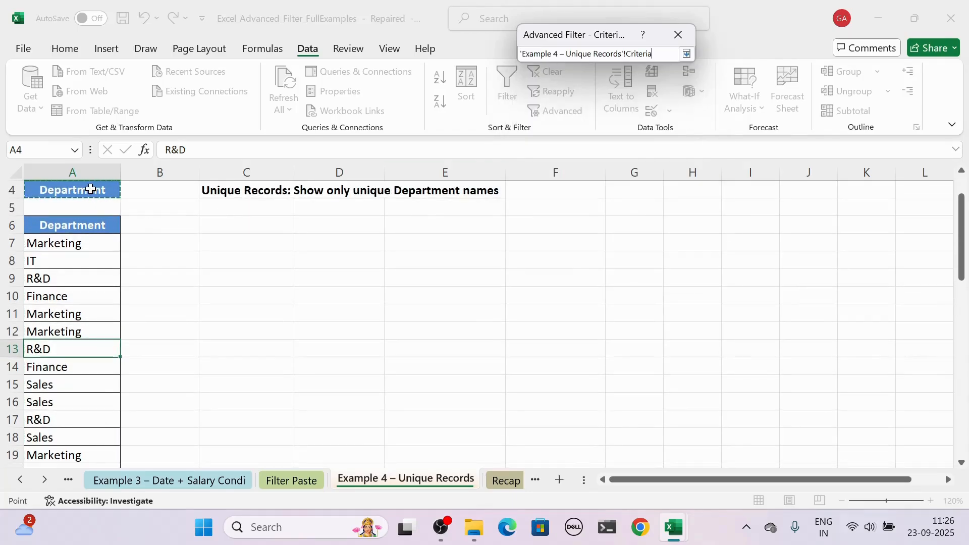
left_click(685, 56)
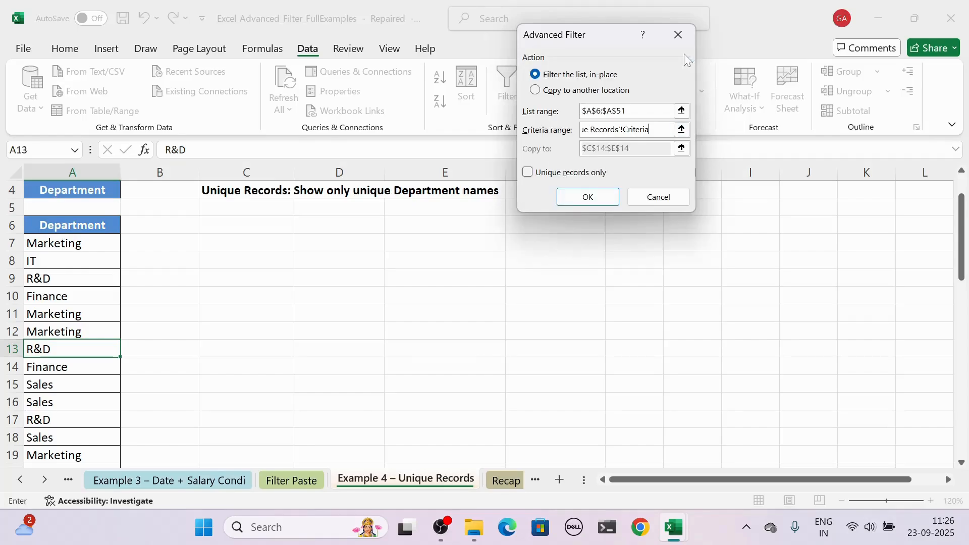
Step: Run the filter to copy only unique department records to cell C6, and open the Recap sheet
left_click(538, 91)
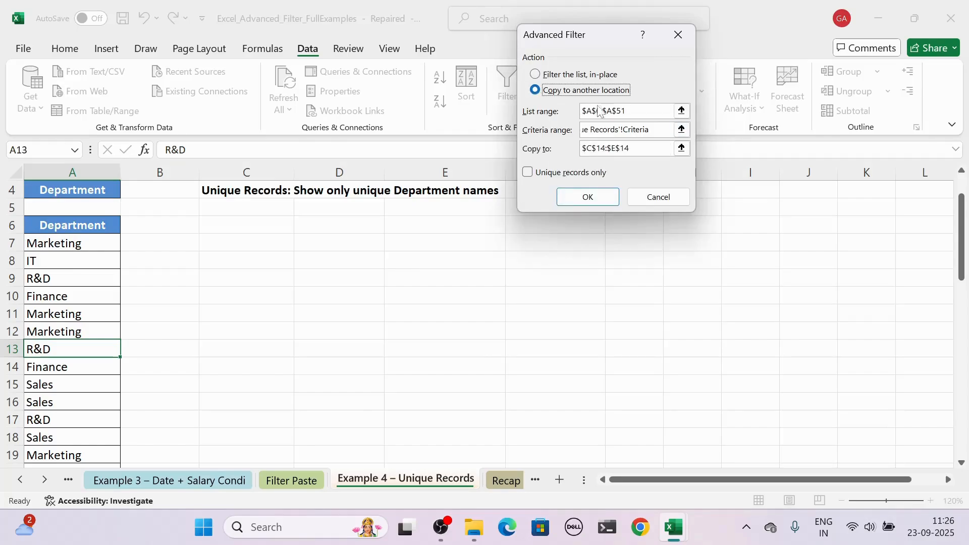
left_click(682, 148)
left_click(241, 232)
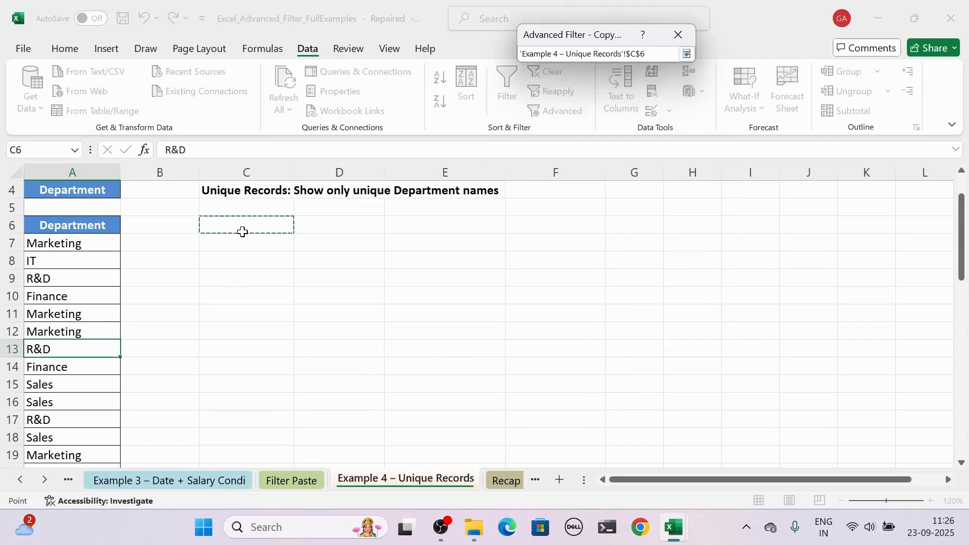
left_click(687, 54)
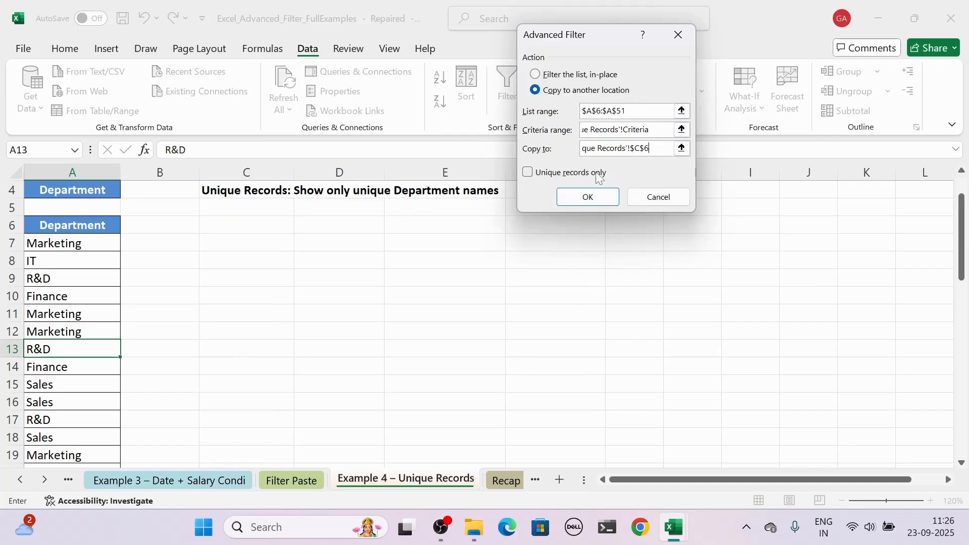
left_click(527, 173)
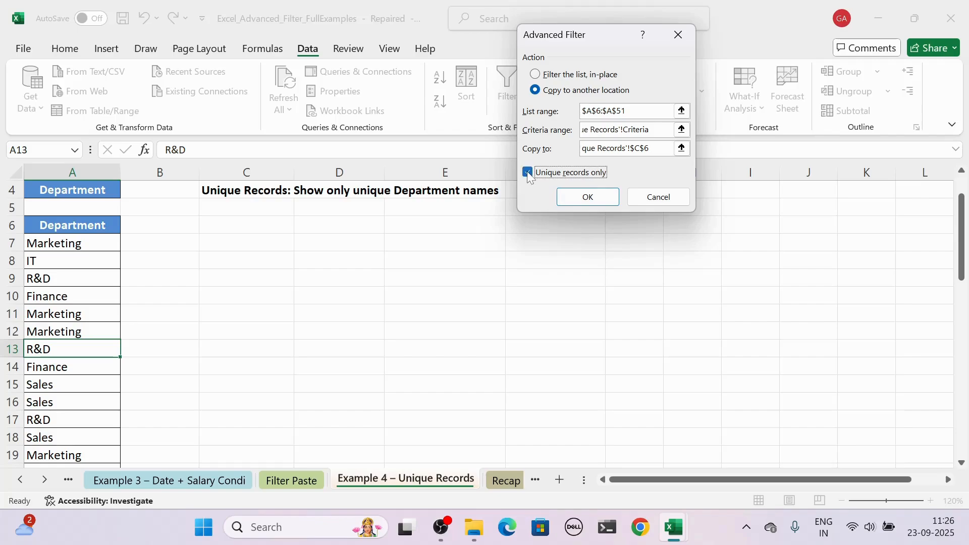
left_click(588, 198)
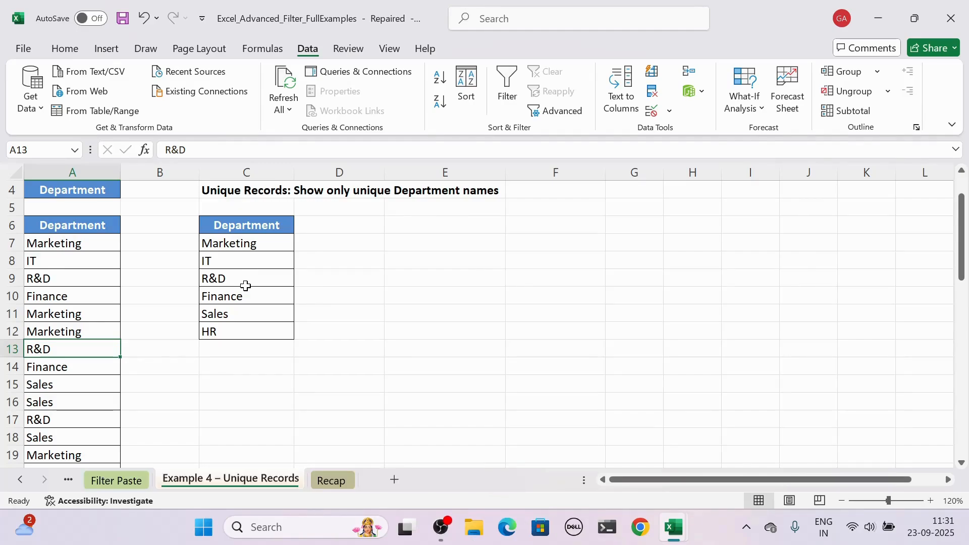
left_click(330, 480)
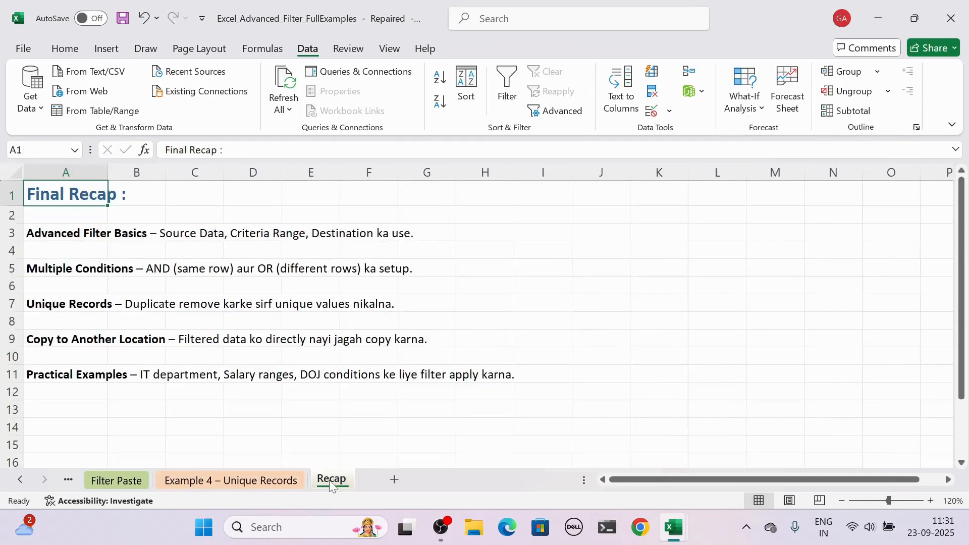